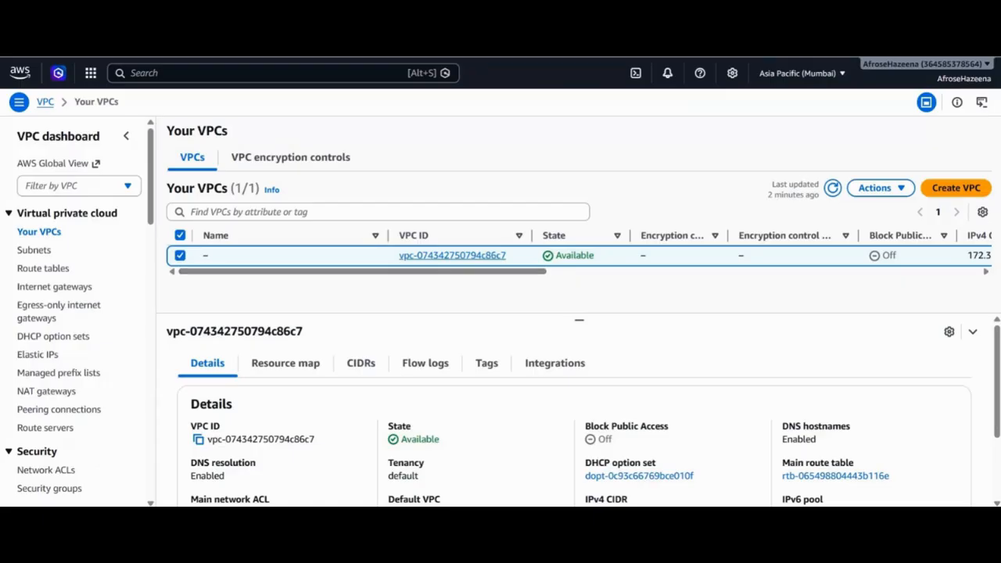
View the existing subnets, route tables and internet gateways of the default VPC.
left_click(34, 251)
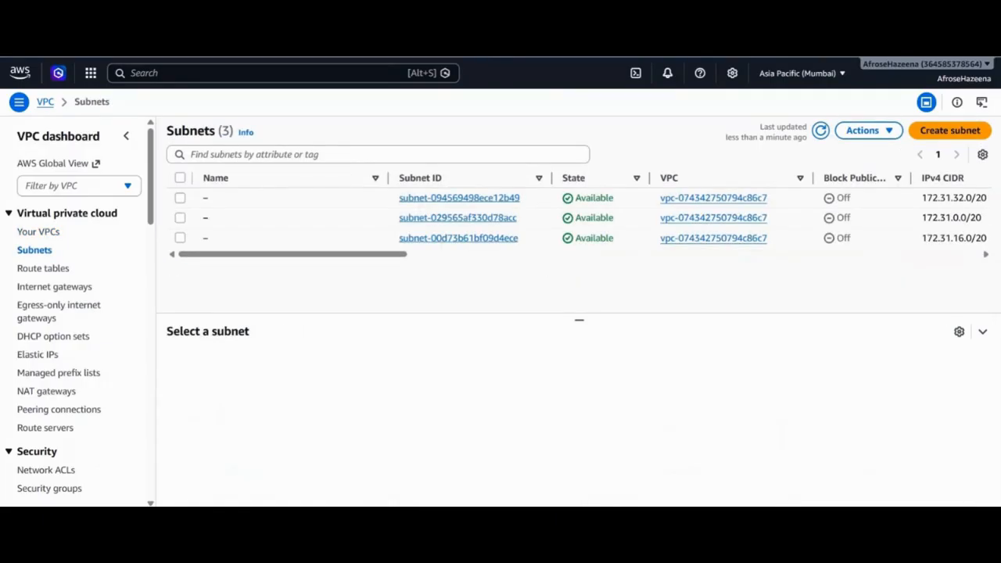
left_click(43, 268)
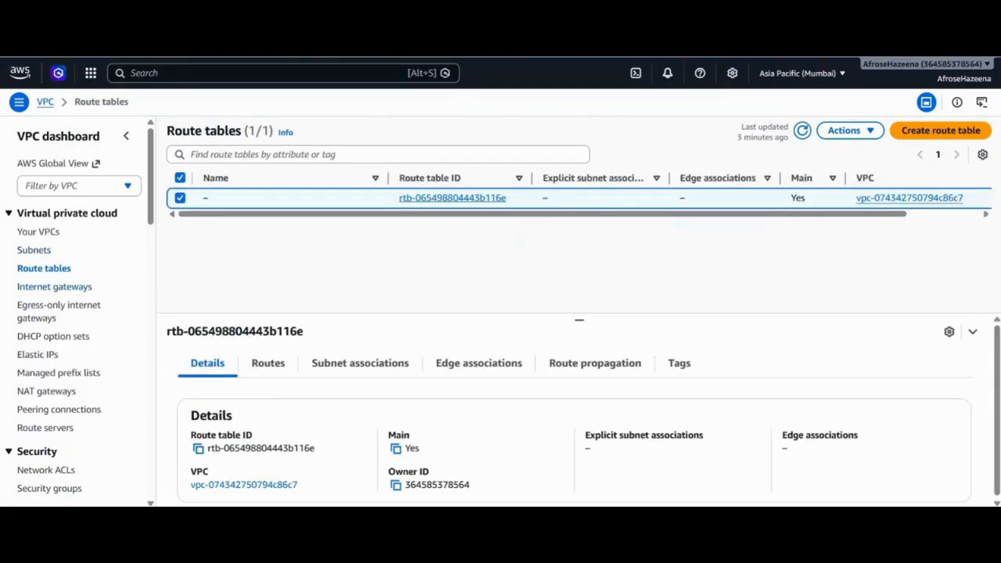
left_click(72, 289)
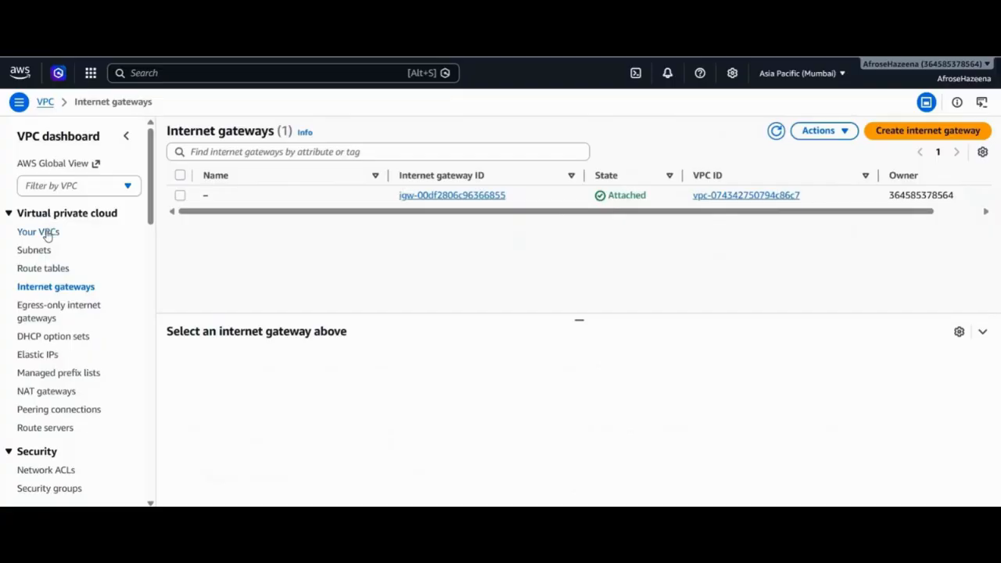
Name the existing VPC default-vpc in the VPC list.
left_click(46, 235)
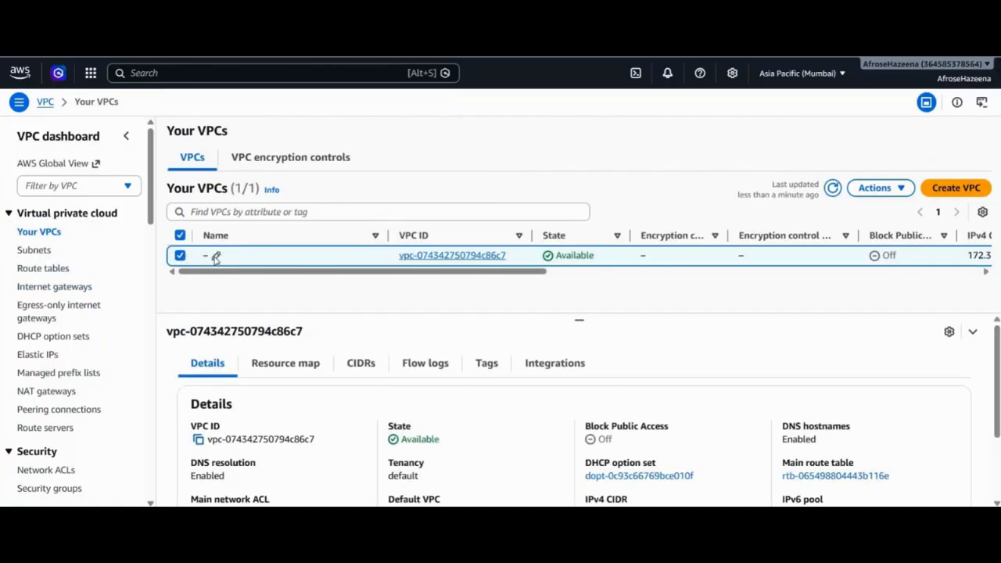
left_click(216, 256)
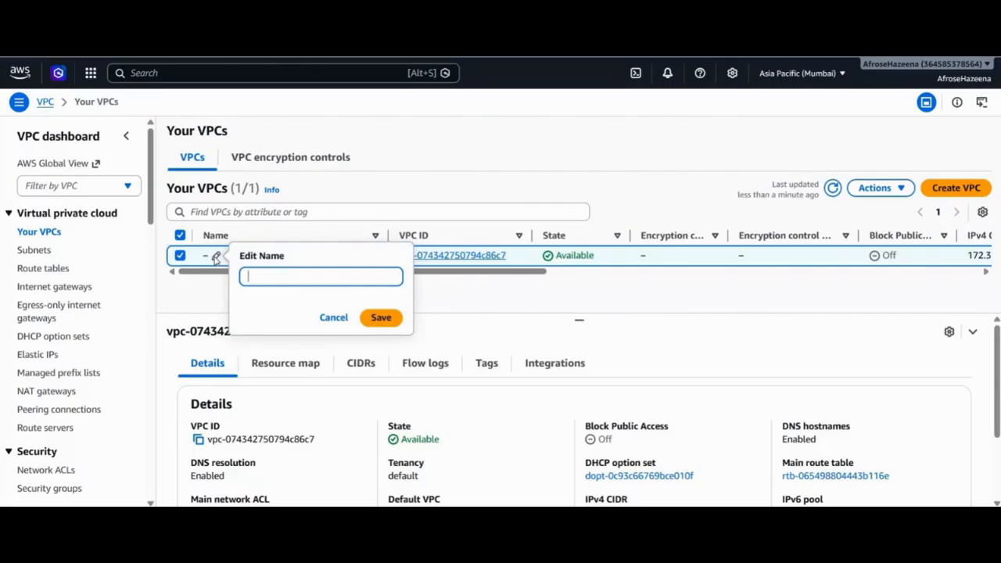
type("default-vpc")
key("Return")
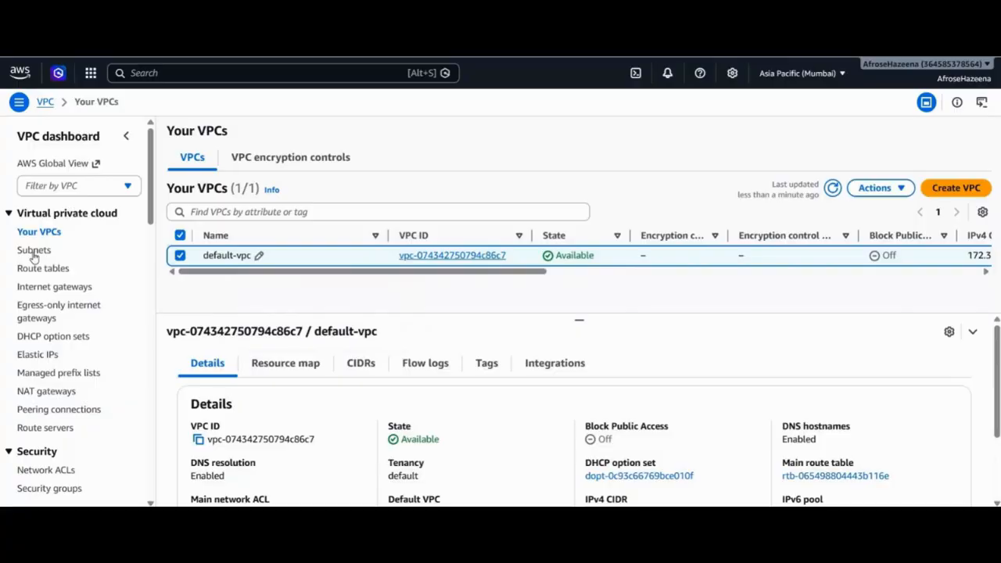
Review the columns of the subnet list and sort the subnets by IPv4 CIDR in ascending order.
left_click(33, 251)
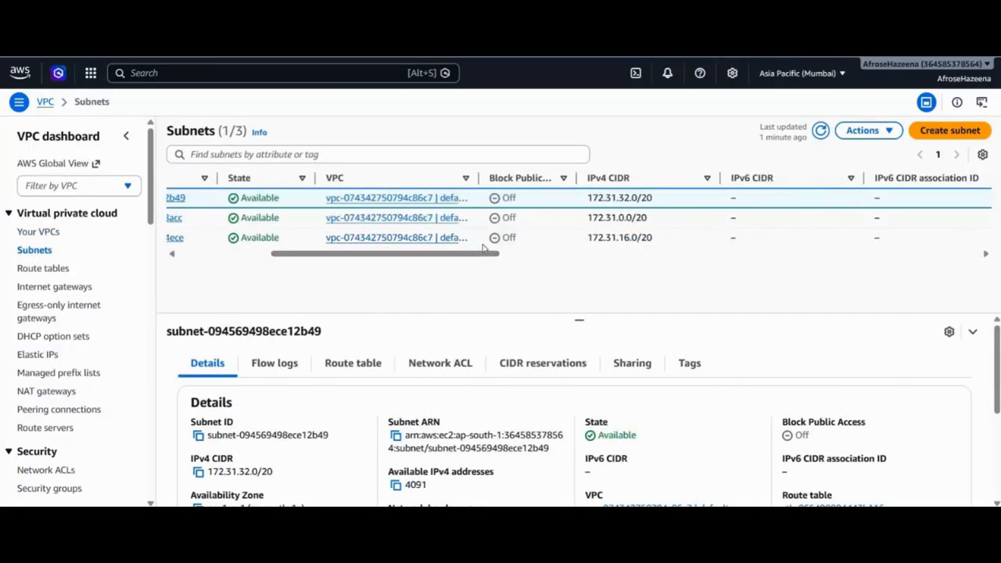
double_click(508, 237)
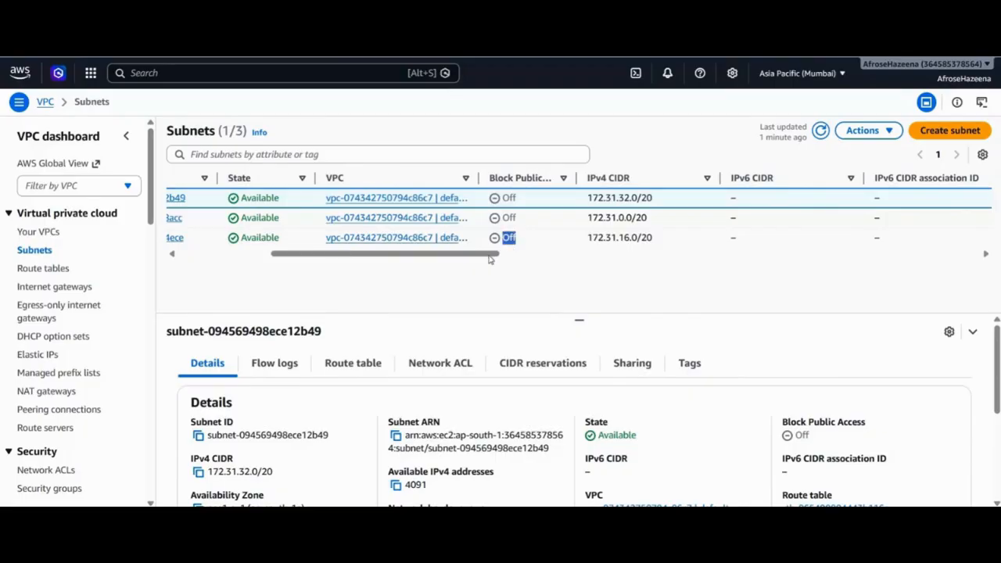
left_click(535, 254)
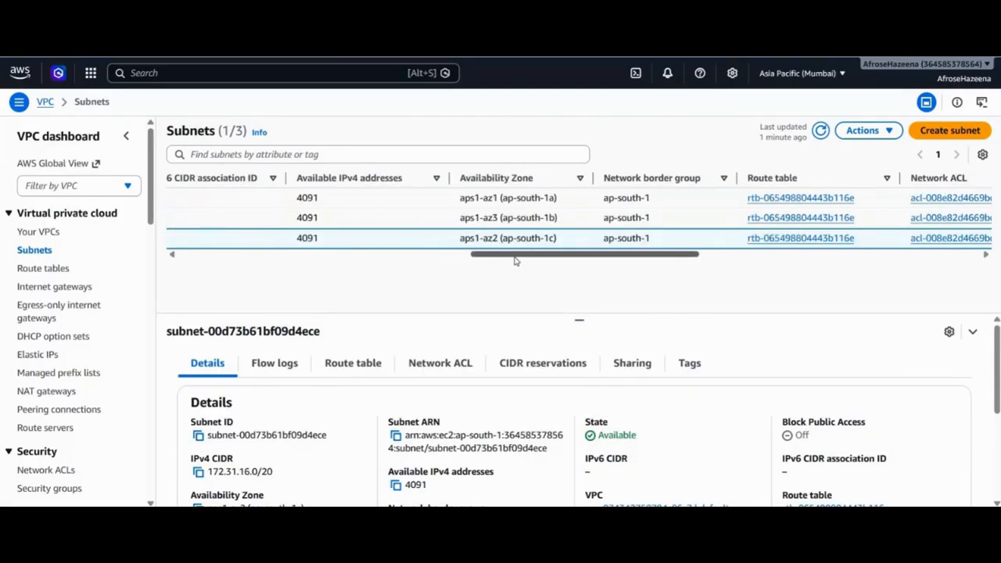
left_click_drag(359, 293, 232, 292)
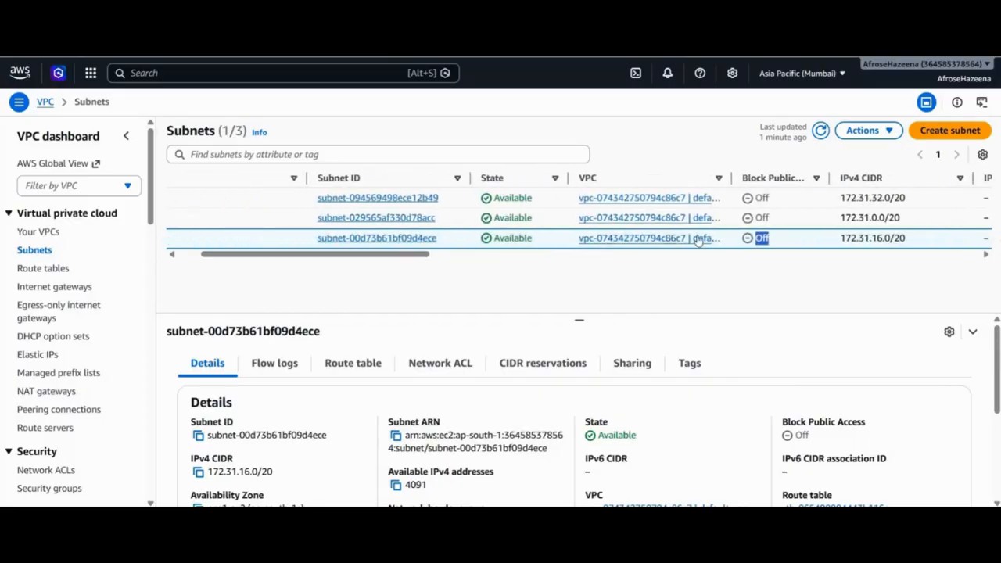
left_click_drag(427, 256, 530, 223)
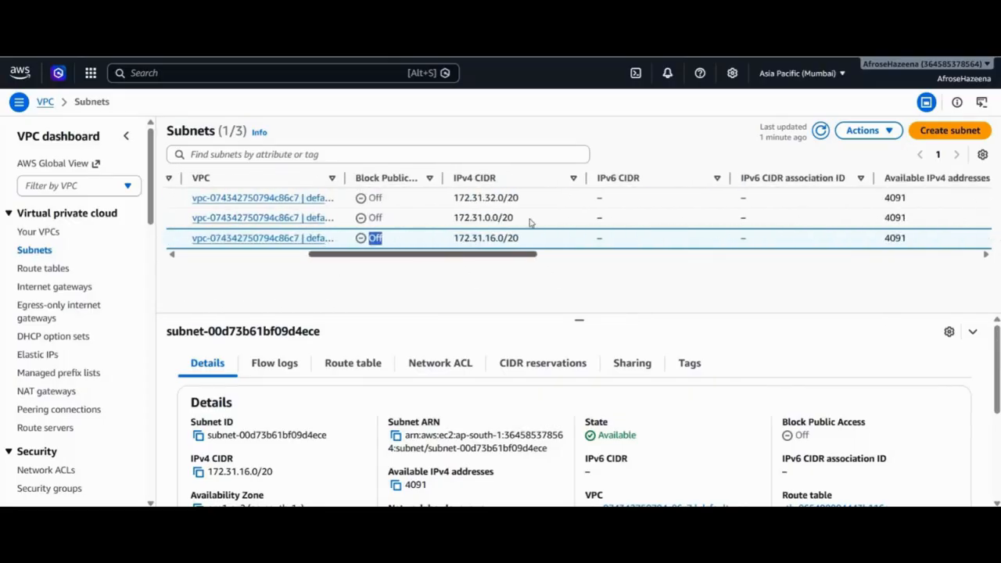
left_click(556, 180)
left_click(557, 181)
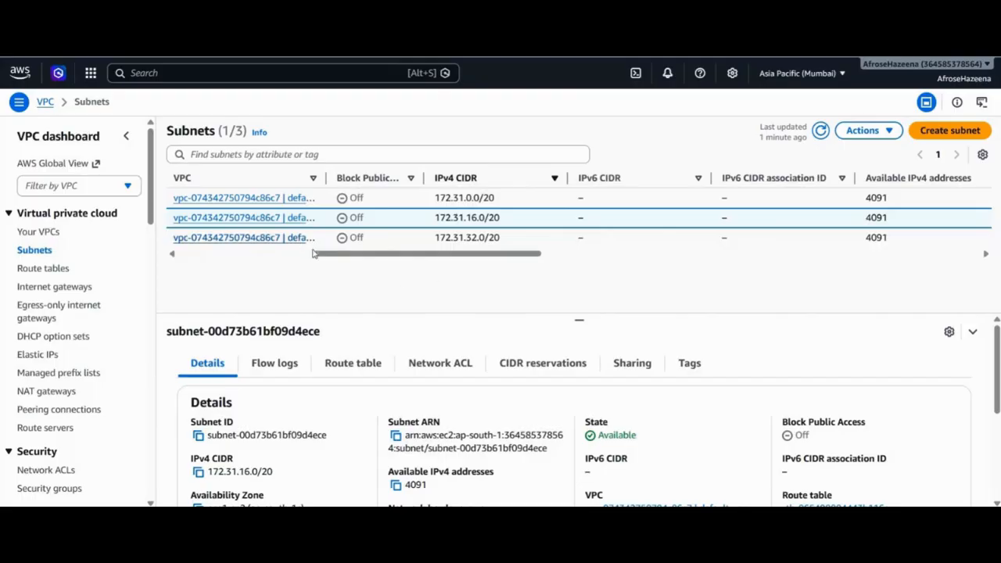
left_click_drag(319, 255, 121, 259)
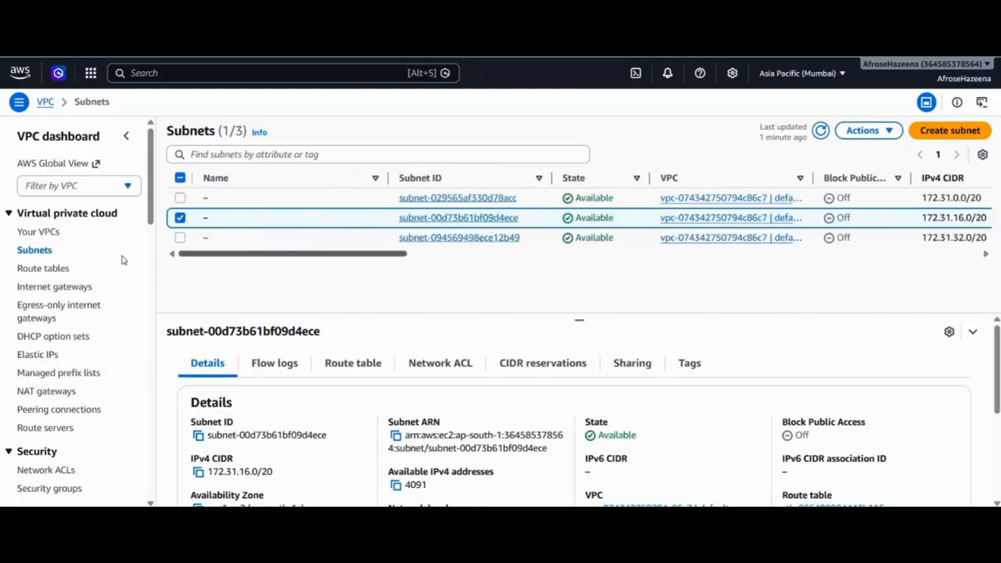
Name the subnet with IPv4 CIDR 172.31.0.0/20 default-subnet1 and save the name.
left_click(215, 200)
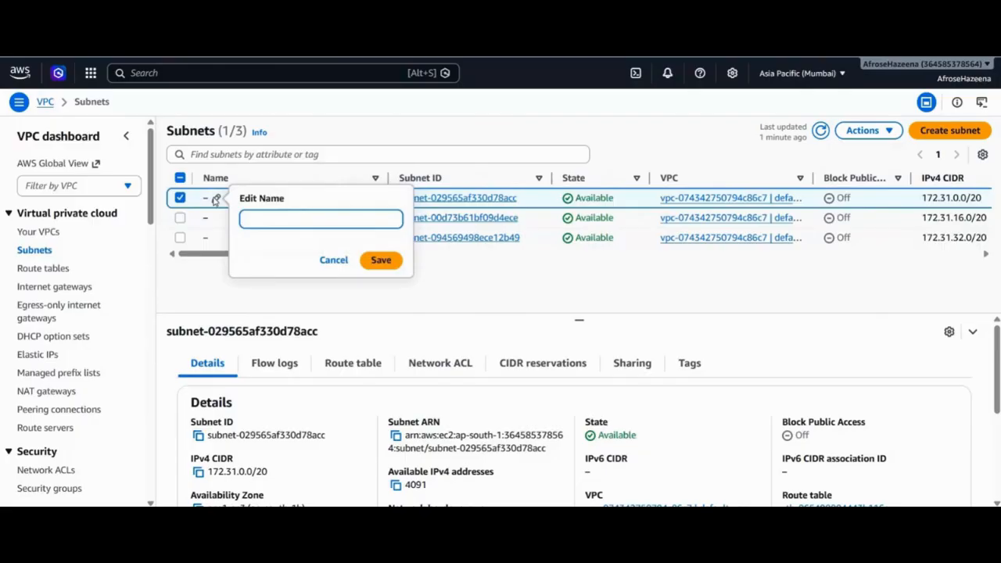
type("default-subnet1")
key("BackSpace")
type("1")
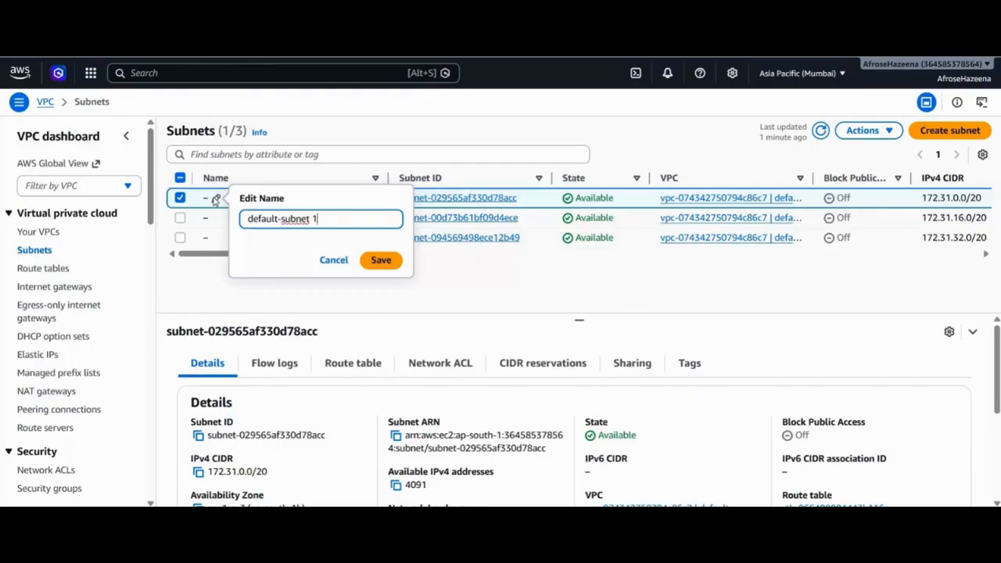
type("1")
left_click(380, 261)
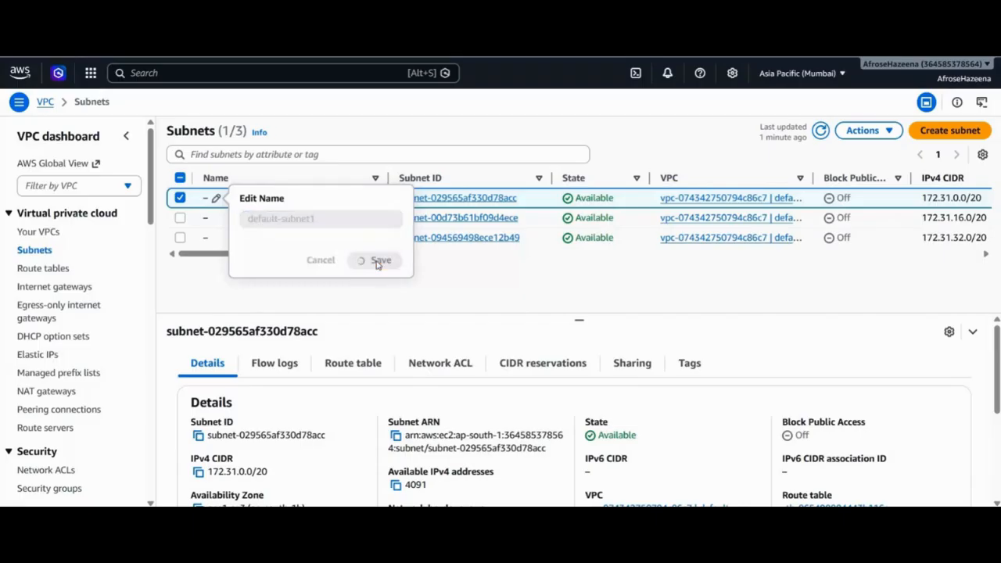
Name the subnet with IPv4 CIDR 172.31.16.0/20 default-subnet2 and save the name.
left_click(217, 220)
type("defau")
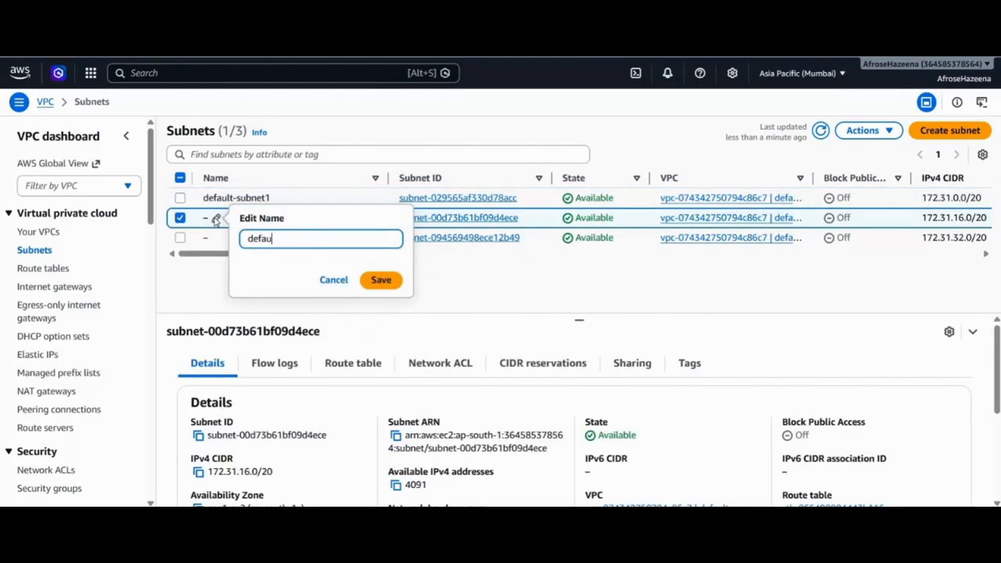
type("lt-subnet")
type("-2")
key("BackSpace")
key("BackSpace")
type("2")
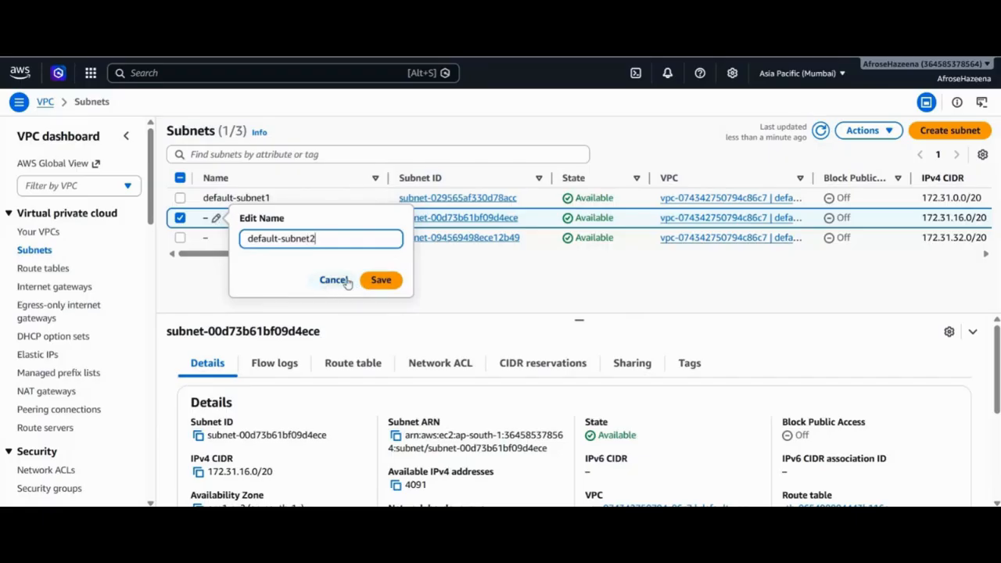
left_click(394, 281)
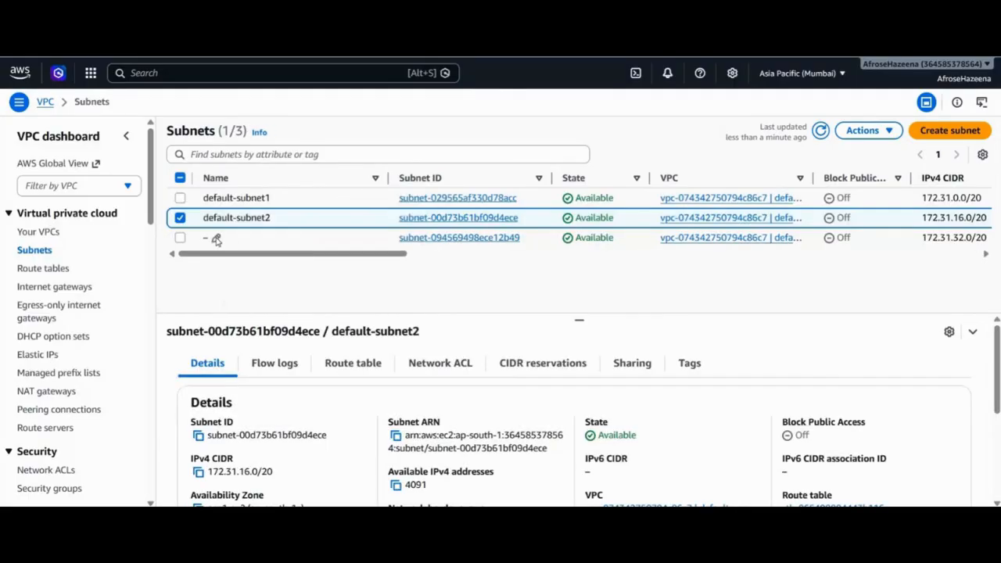
Name the subnet with IPv4 CIDR 172.31.32.0/20 default-subnet3 and save the name.
left_click(217, 239)
type("defau")
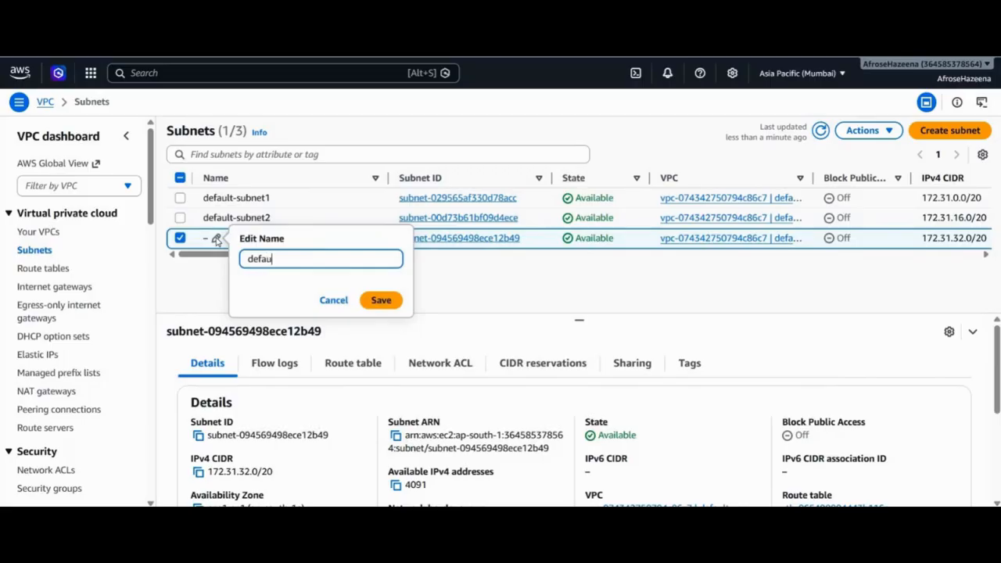
type("lt-subnet3")
left_click(381, 301)
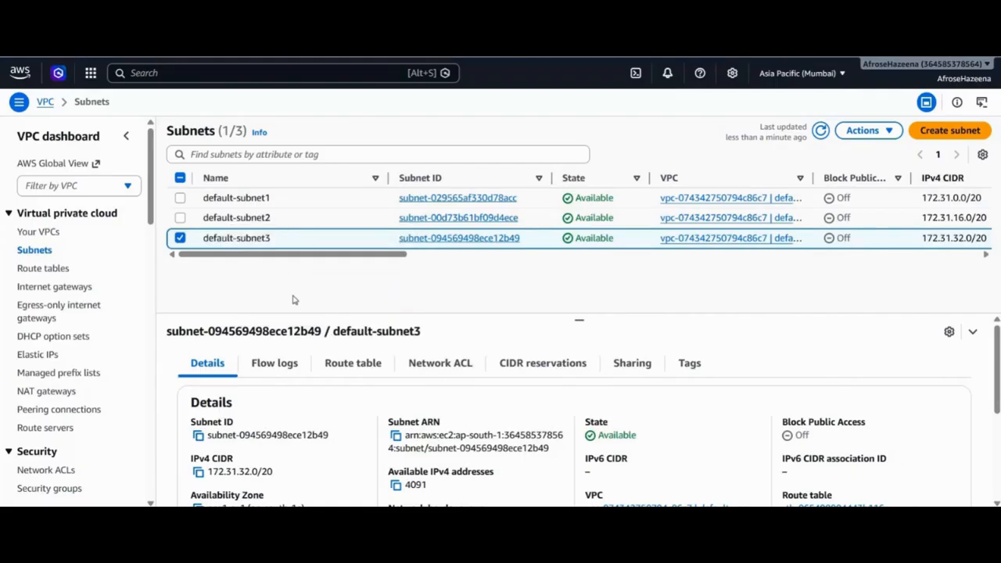
Name the default VPC's main route table default-routetable.
left_click(60, 271)
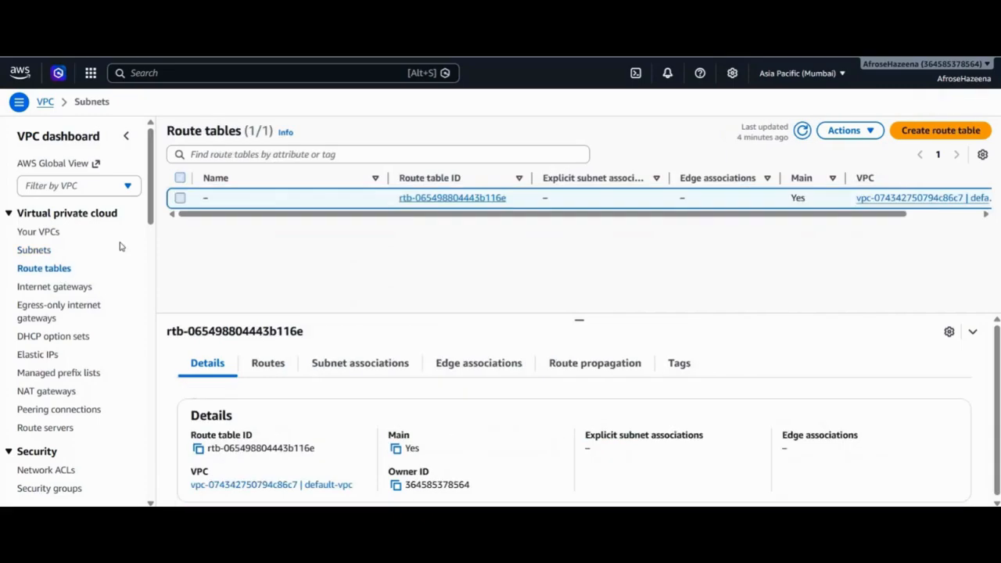
left_click(216, 198)
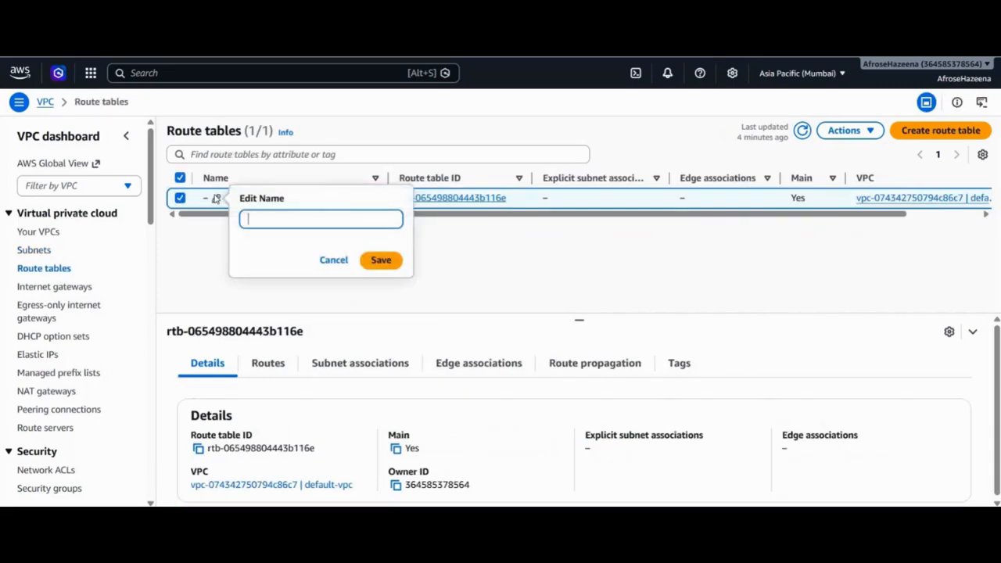
type("default-routetable")
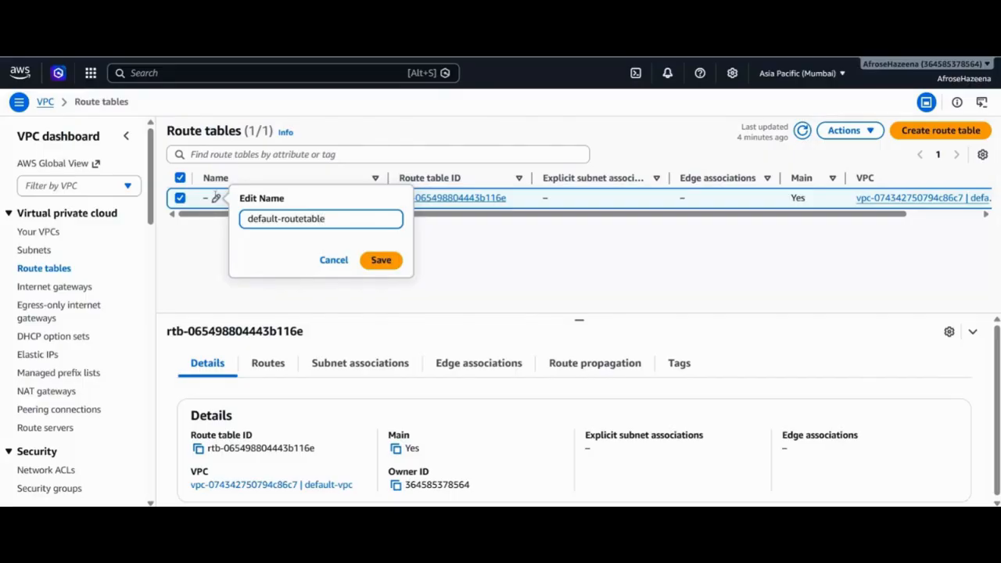
key("Return")
Name the internet gateway attached to the default VPC default-igw.
left_click(67, 291)
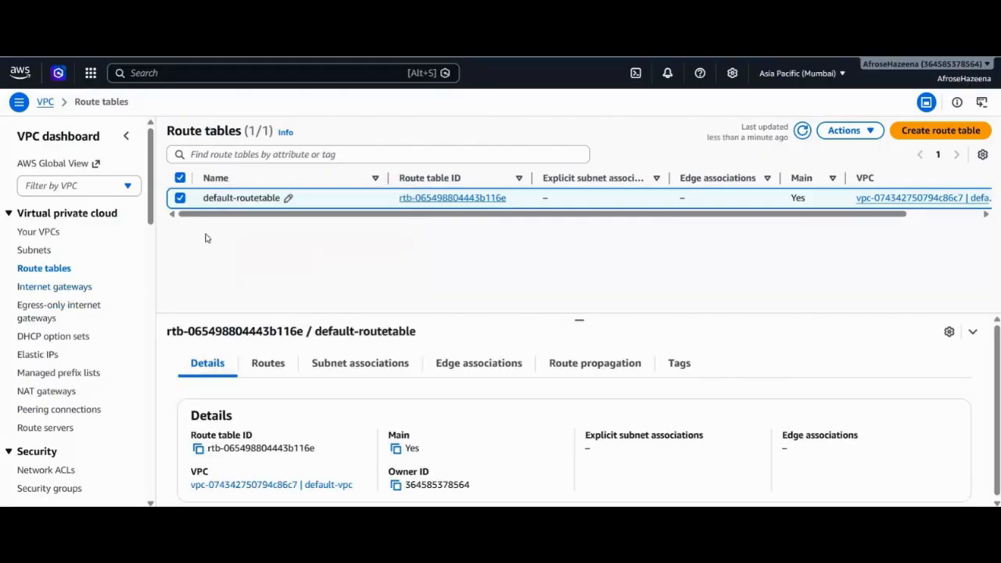
left_click(218, 196)
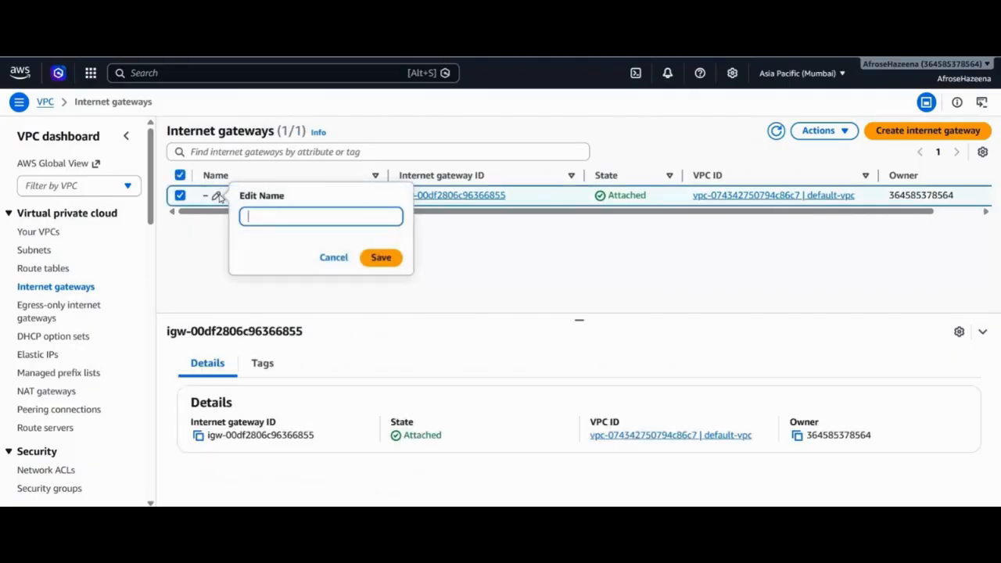
type("default-igw")
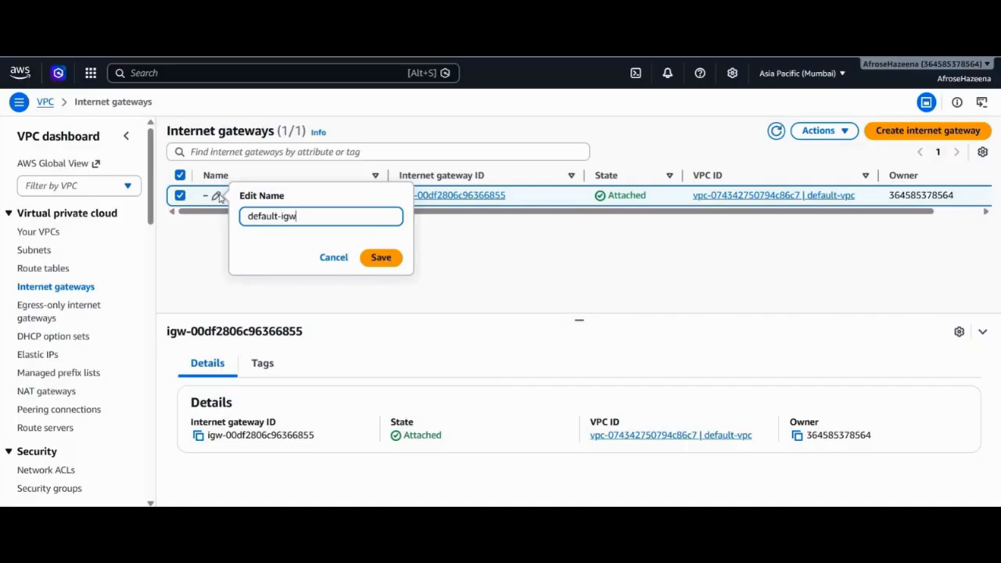
key("Return")
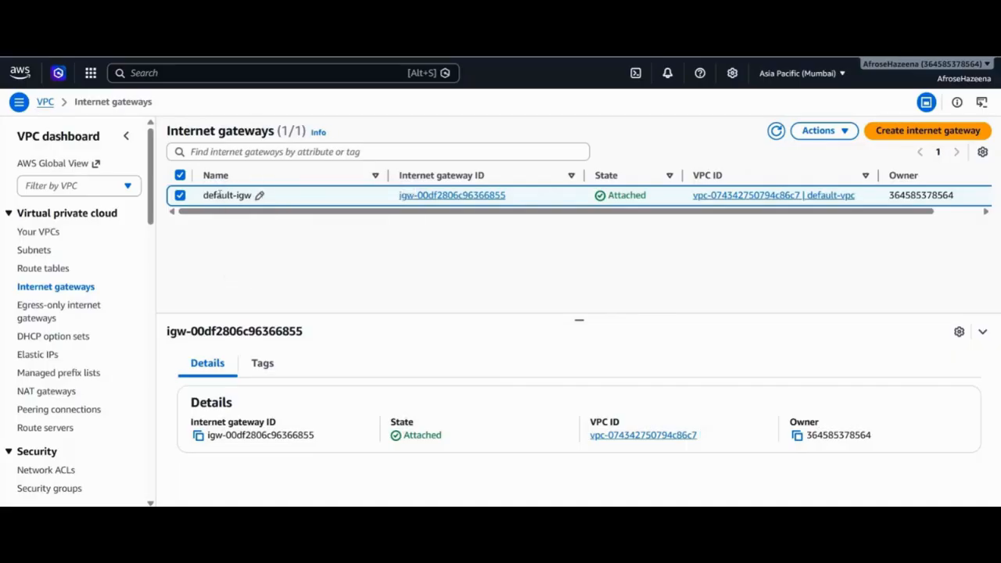
Start creating a VPC with the VPC-only resource option and give it the name tag custom-vpc.
left_click(39, 232)
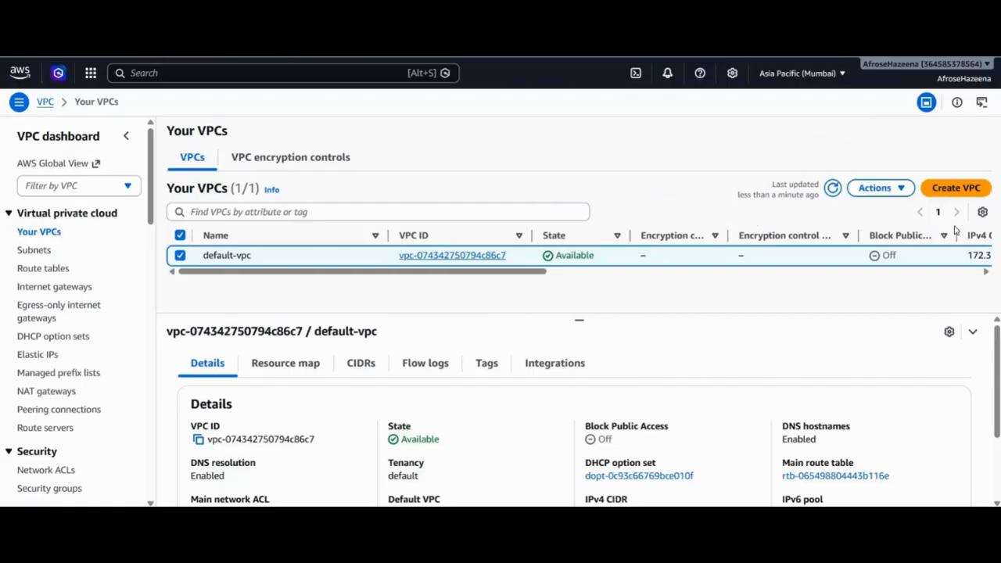
left_click(951, 190)
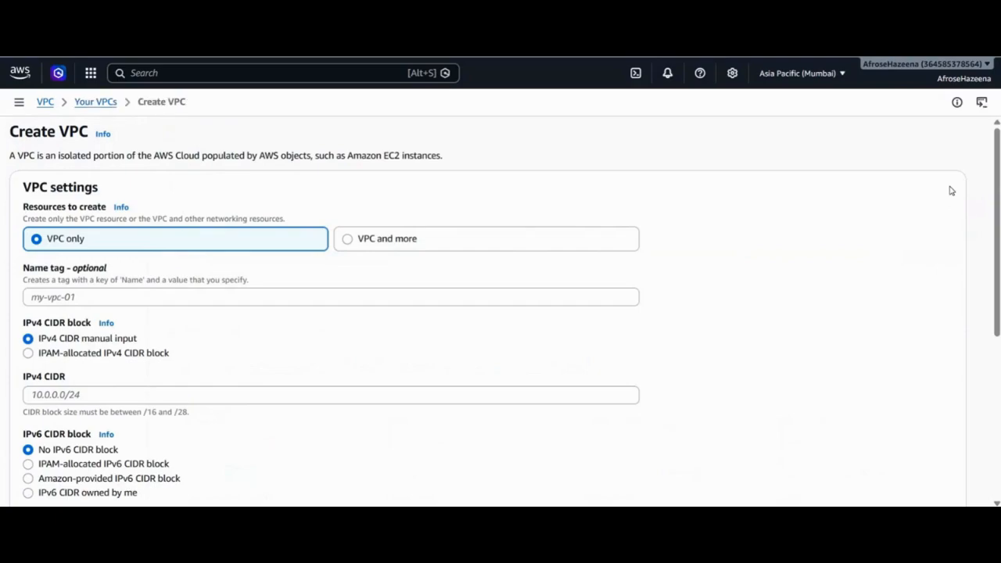
left_click(98, 298)
type("custom")
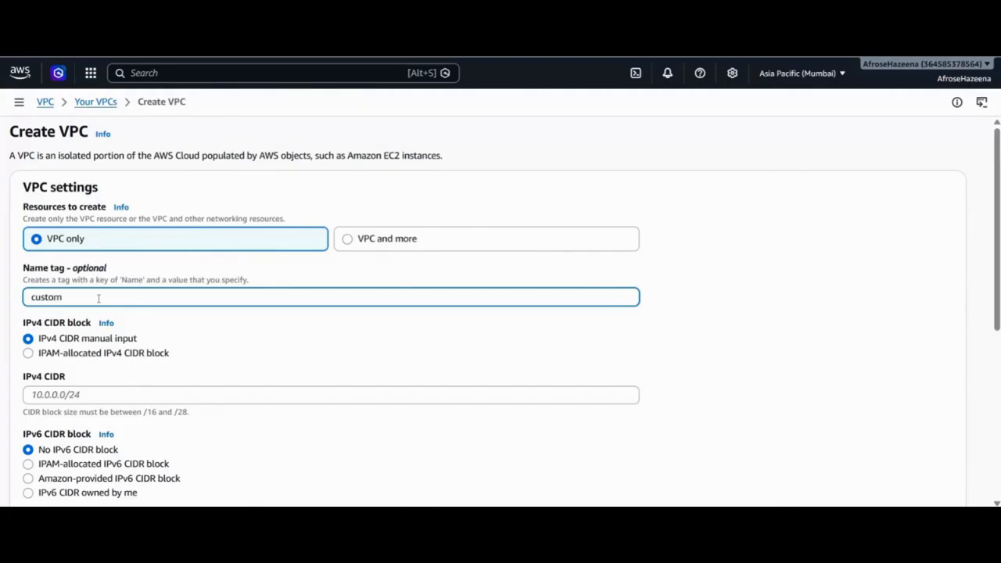
type("-vpc")
Set the new VPC's IPv4 CIDR to 192.168.1.0/24 and create it with default tenancy and no IPv6 block.
scroll(99, 298, "down", 3)
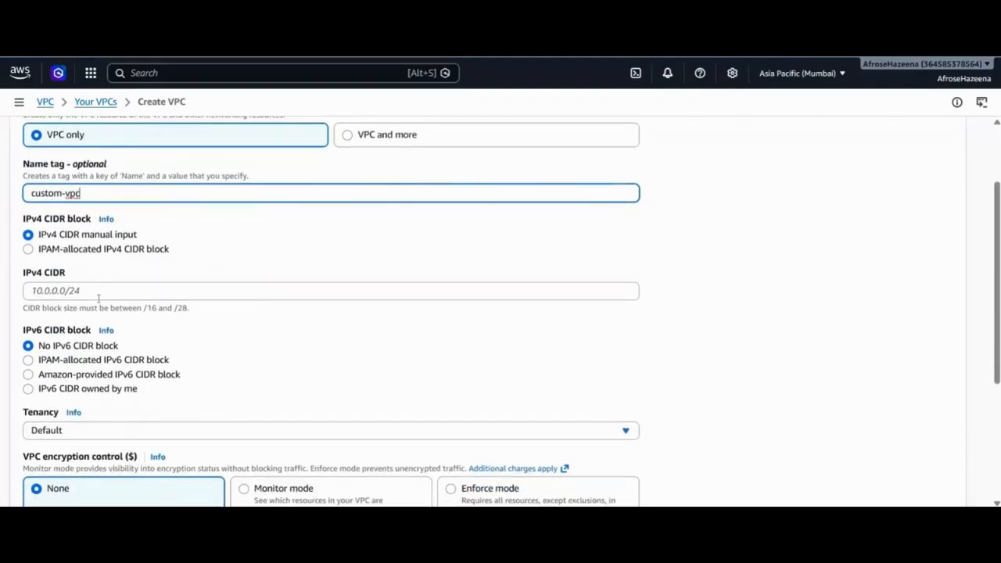
left_click(90, 279)
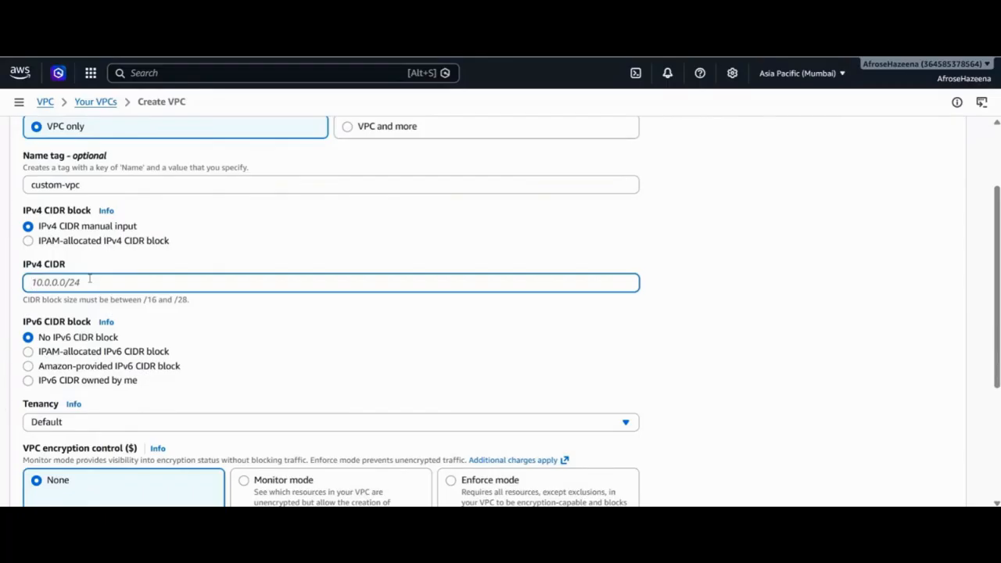
type("192.168.1.0/24")
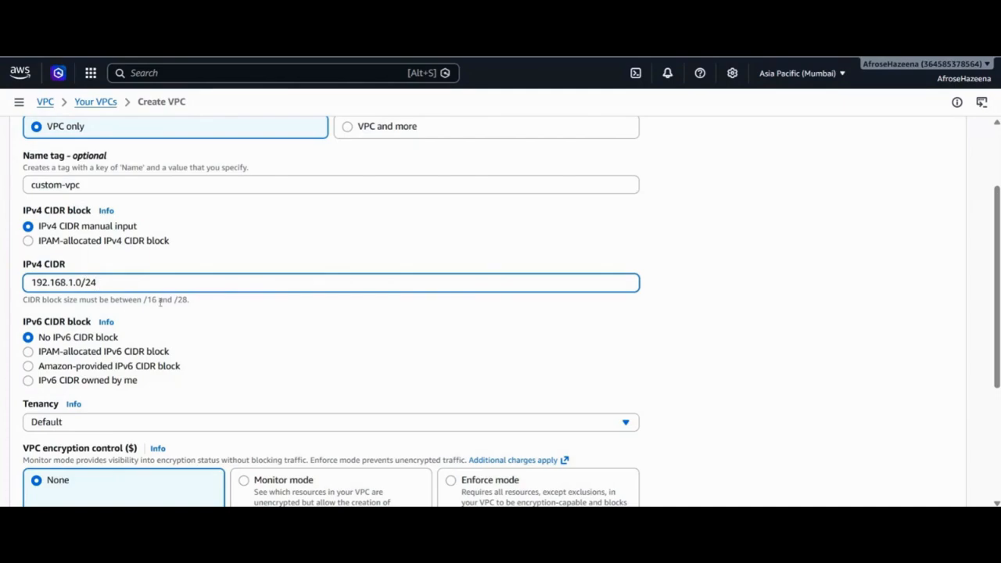
scroll(161, 302, "down", 3)
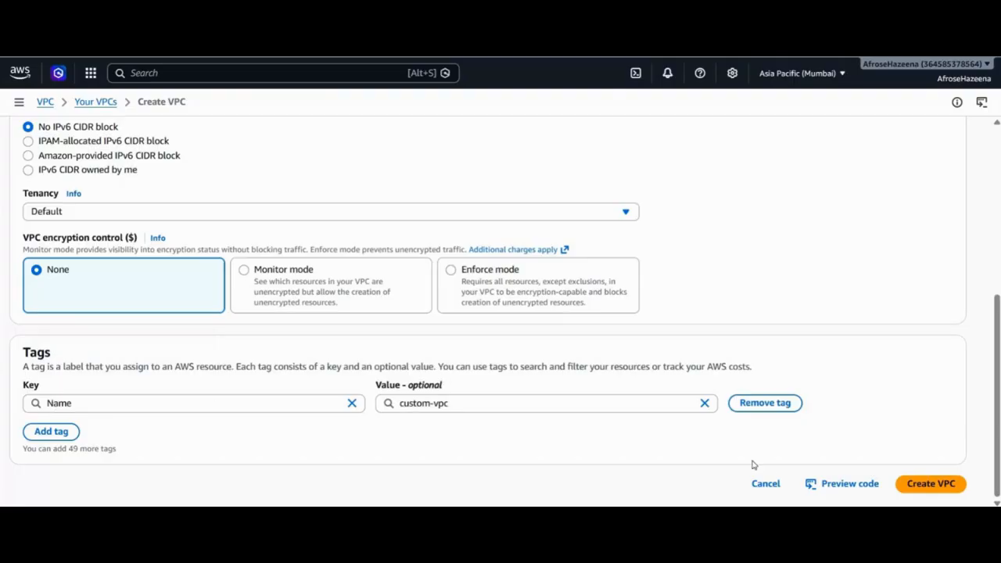
left_click(930, 482)
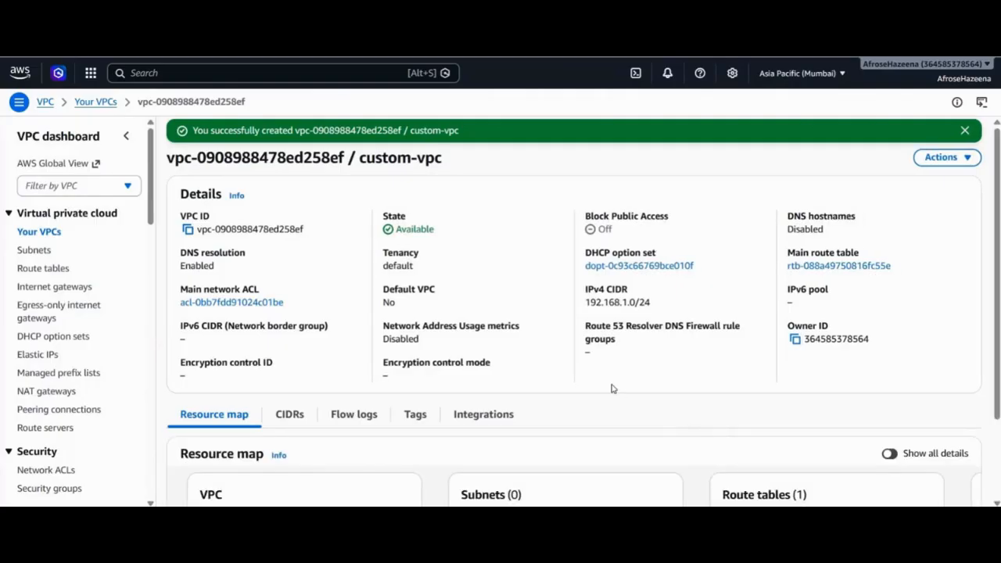
Refresh the route table list and name the main route table of custom-vpc custom-rt.
left_click(34, 250)
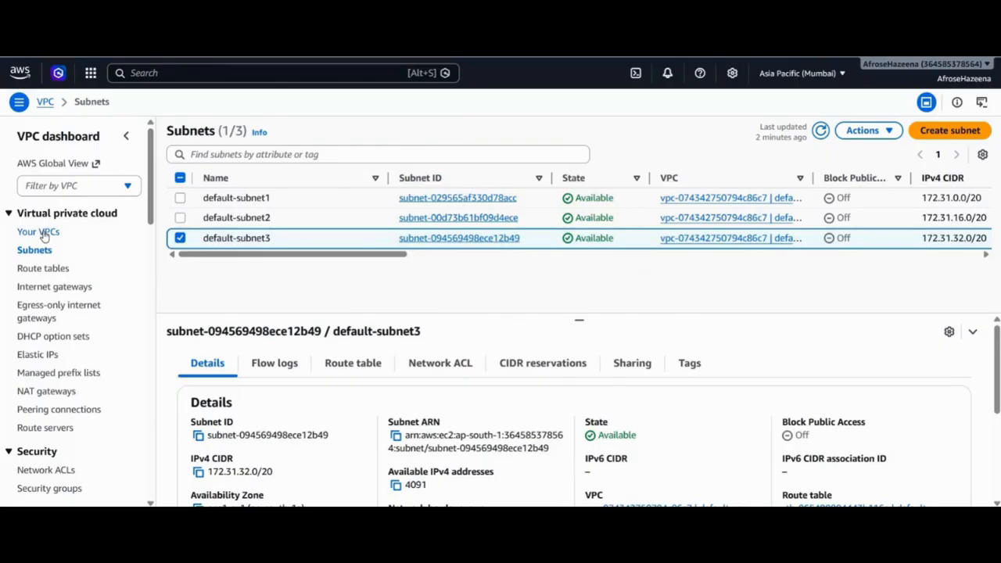
left_click(38, 232)
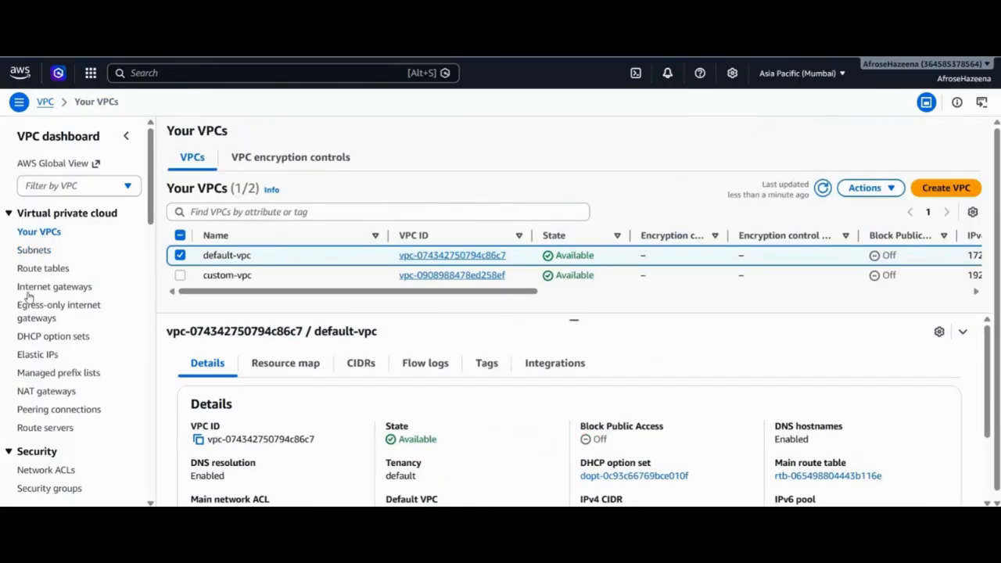
left_click(35, 269)
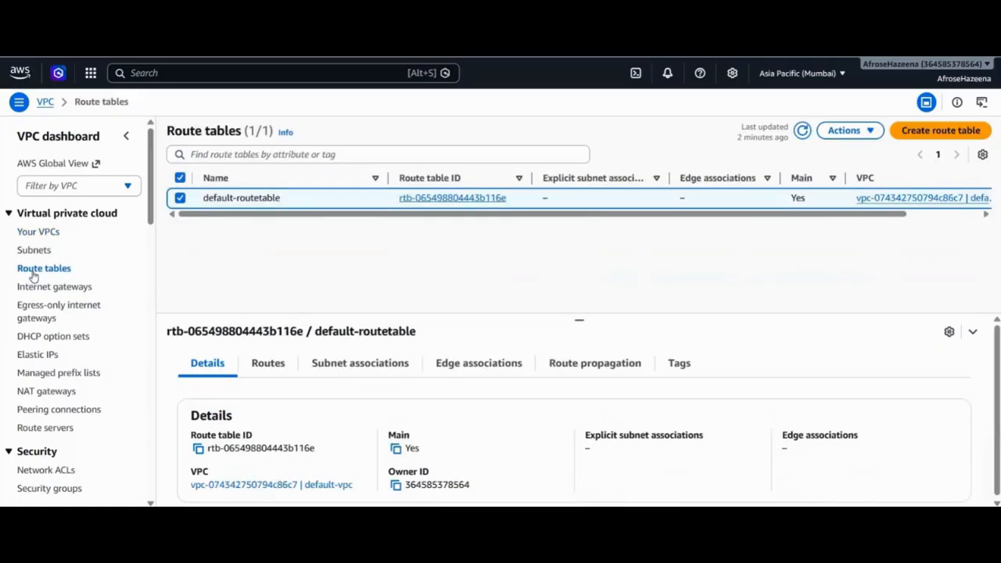
left_click(802, 132)
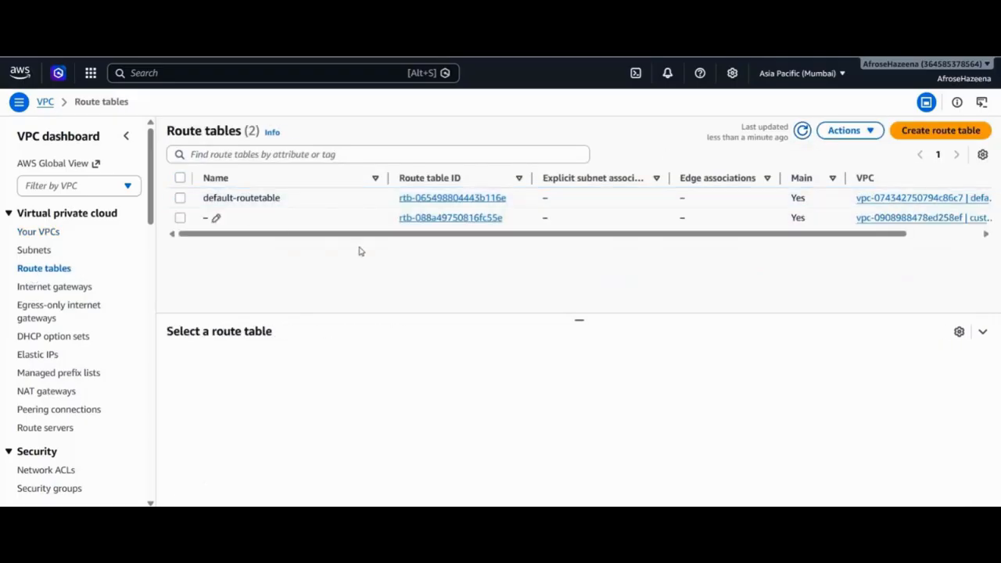
scroll(507, 247, "right", 2)
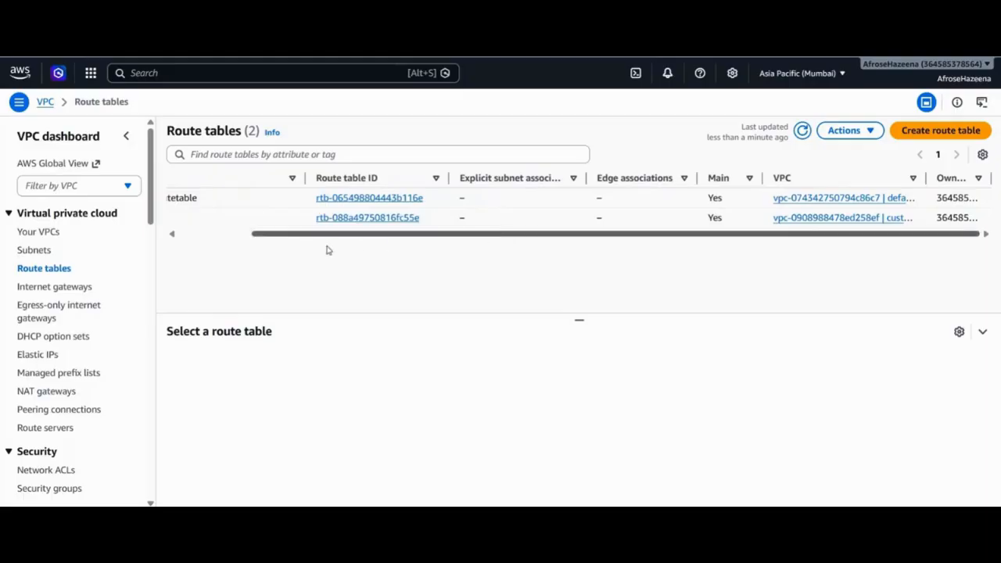
scroll(297, 247, "left", 2)
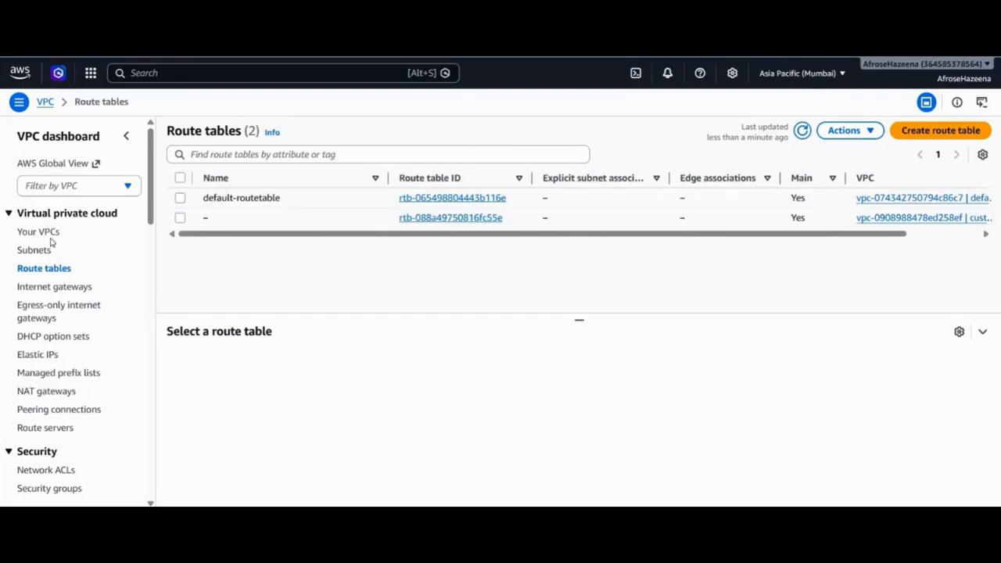
left_click(216, 220)
type("custom")
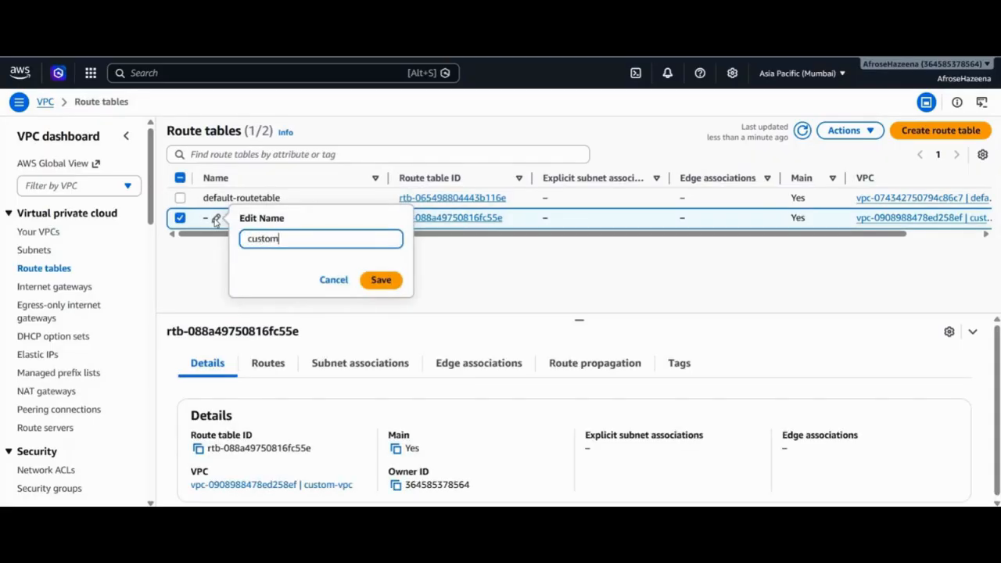
type("-rt")
key("Return")
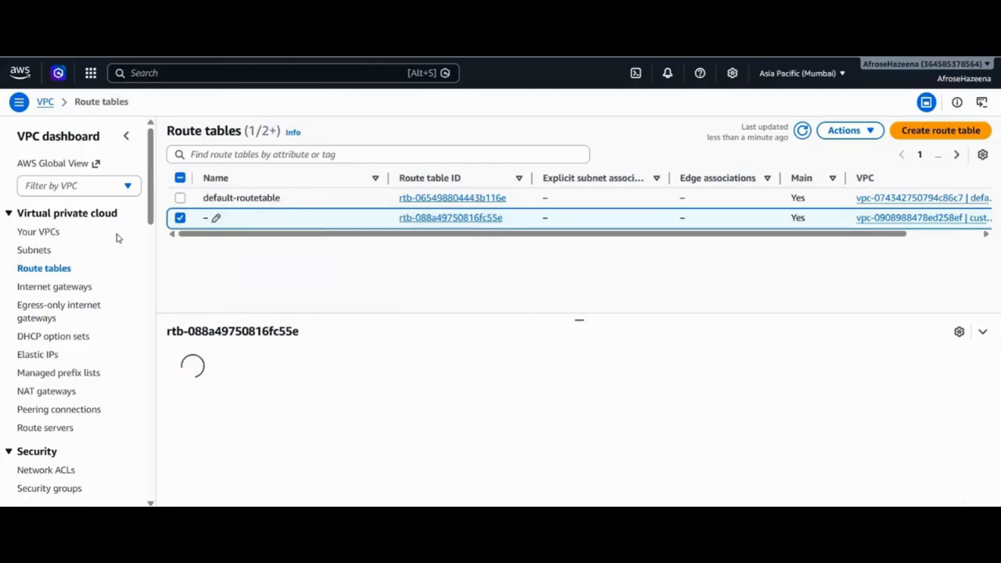
Start creating a subnet and choose custom-vpc as its VPC.
left_click(31, 250)
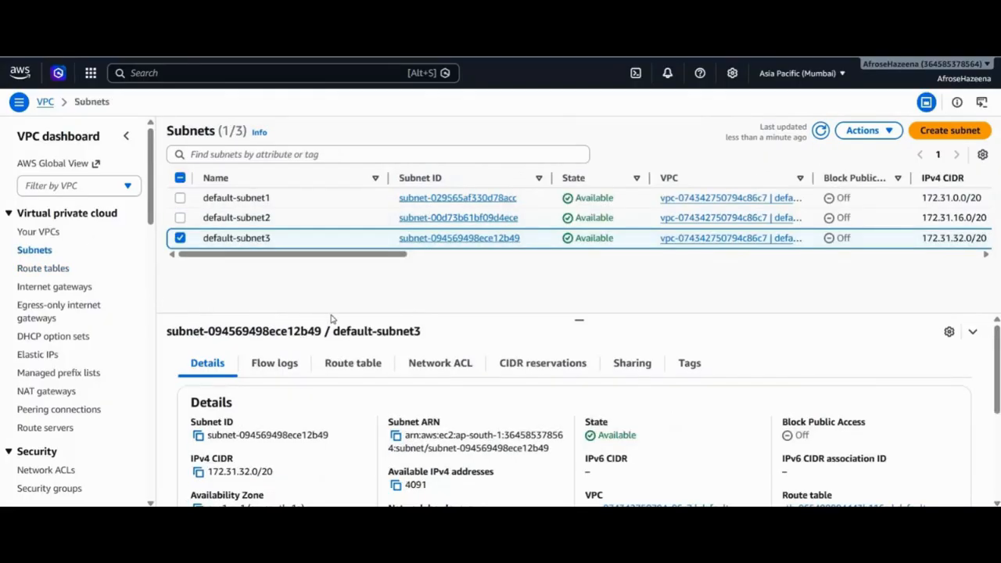
left_click(947, 133)
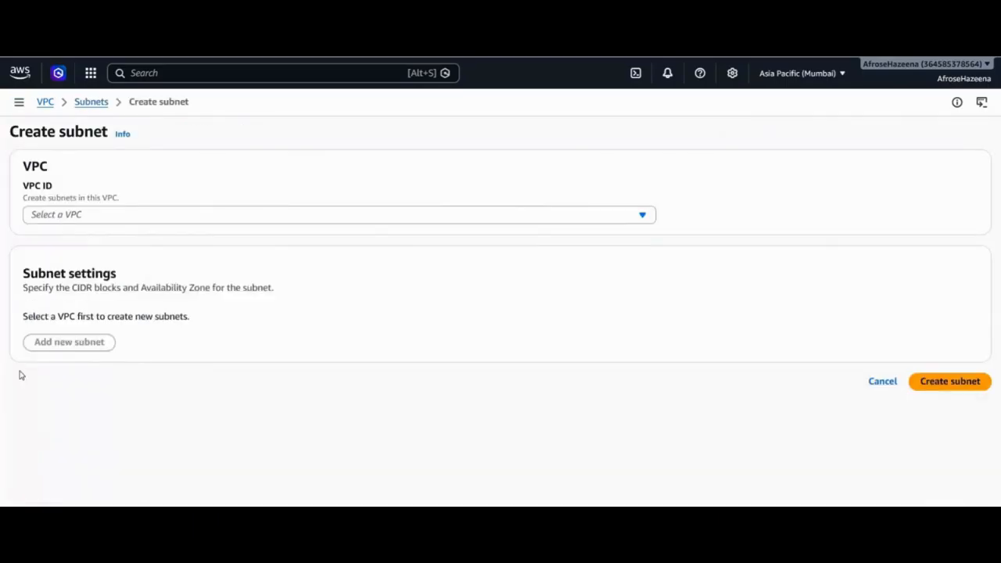
left_click(110, 218)
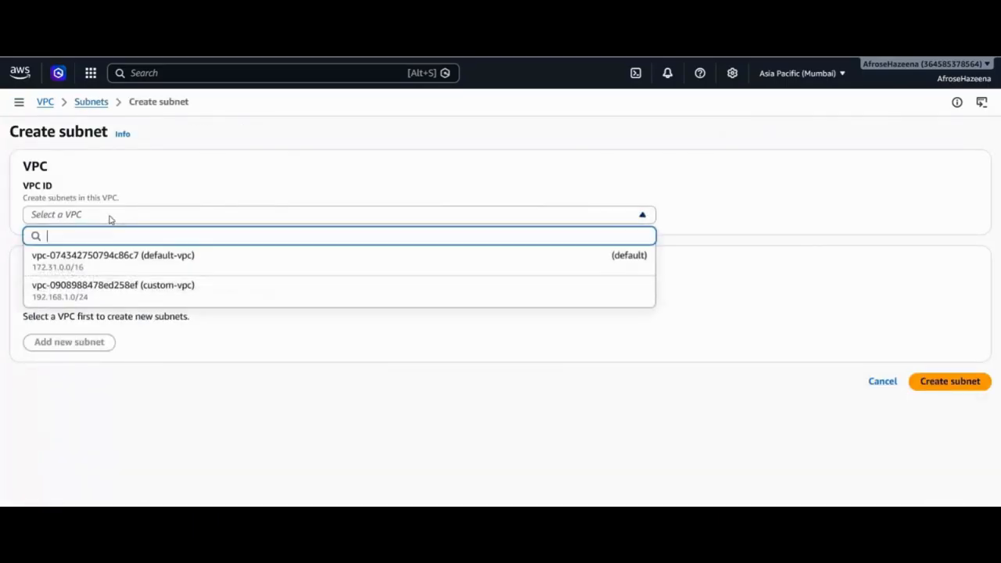
left_click(114, 290)
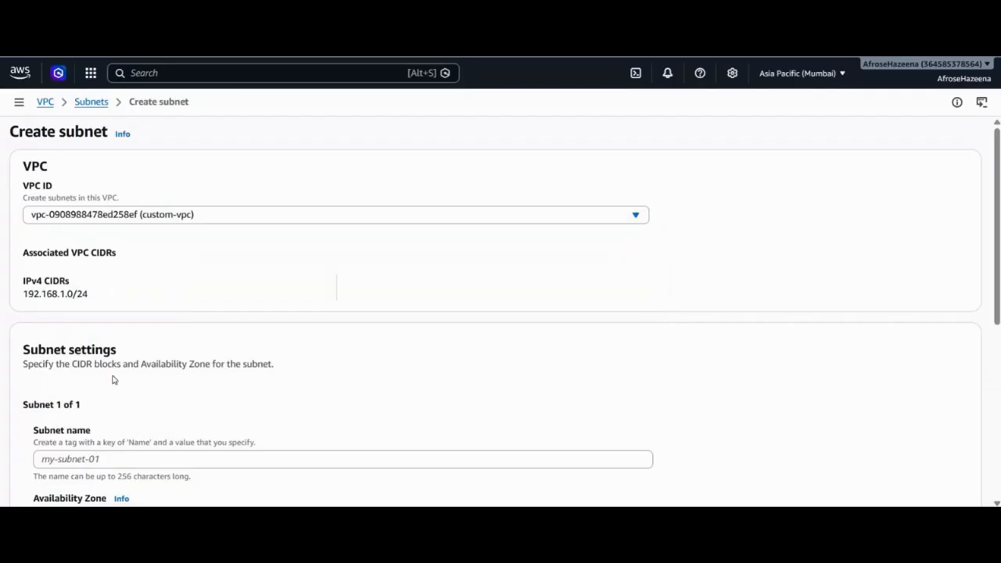
Name the subnet custom-subnet-1 and set its Availability Zone to aps1-az1 (ap-south-1a).
scroll(113, 380, "down", 3)
left_click(105, 350)
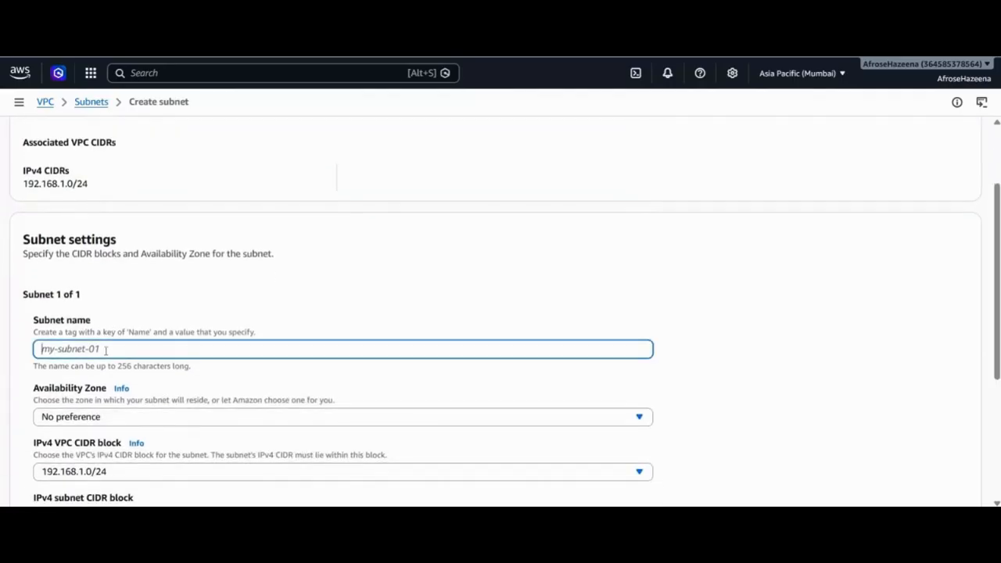
type("s")
key("BackSpace")
type("custom-subnet-1")
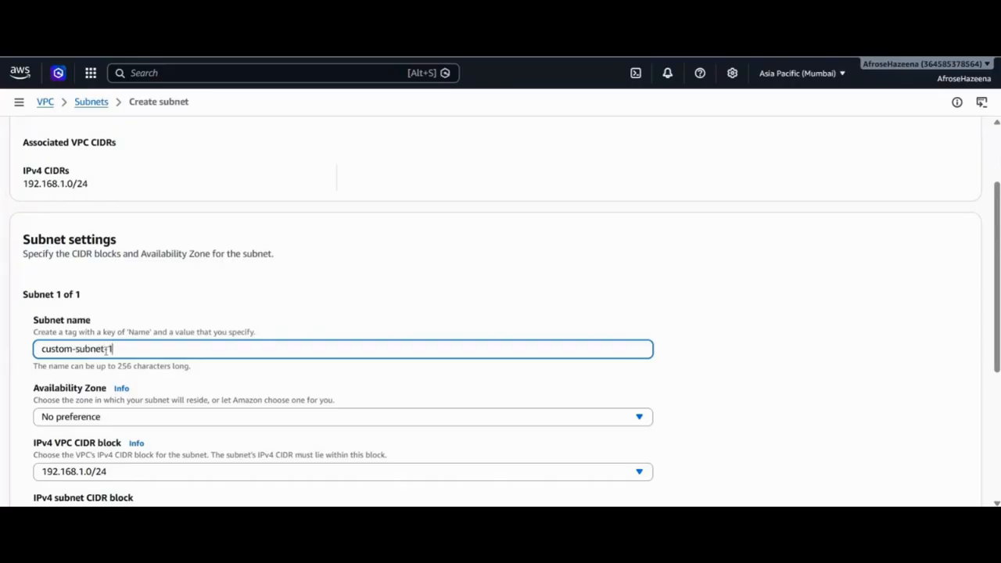
left_click(133, 419)
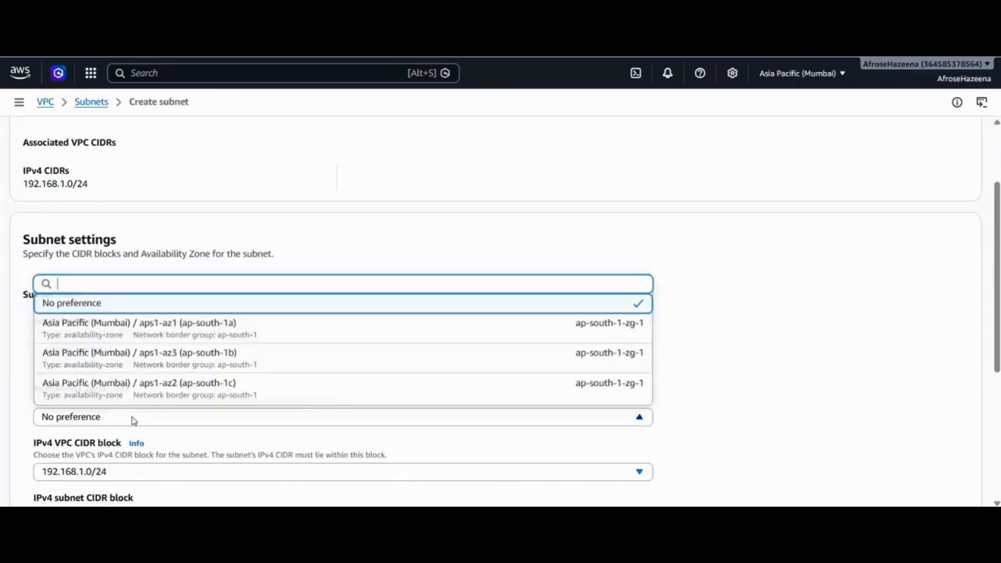
left_click(156, 321)
scroll(157, 321, "down", 1)
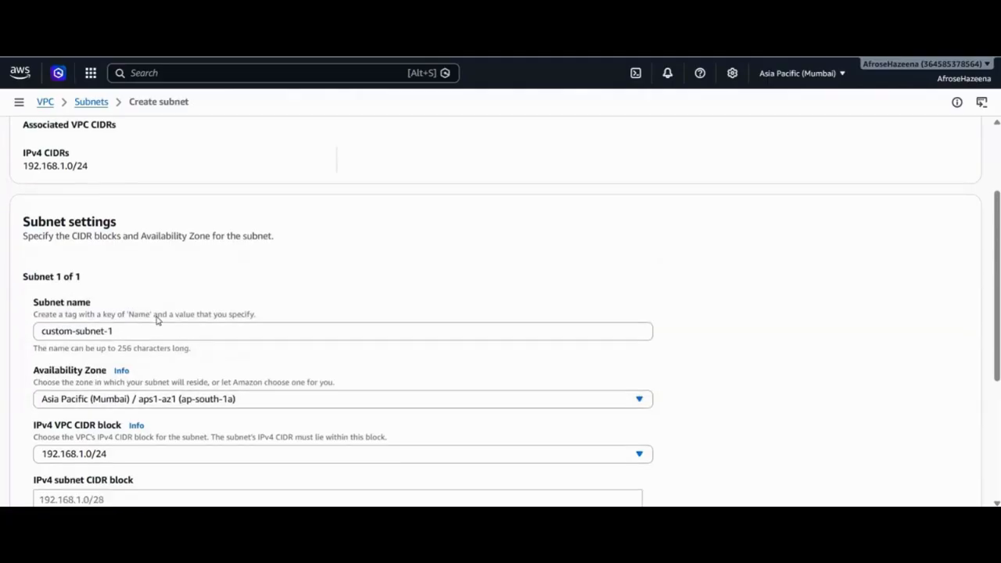
scroll(156, 321, "down", 4)
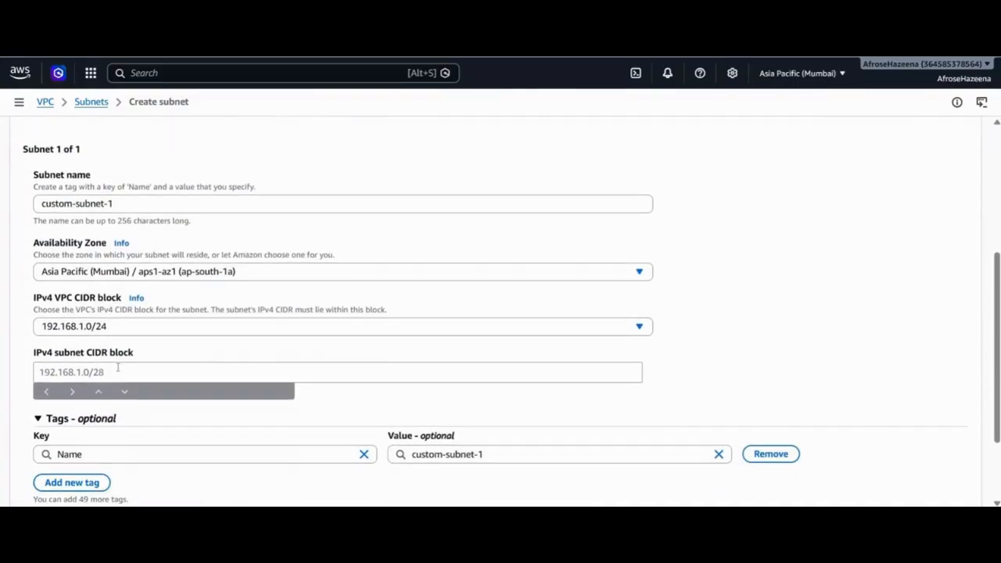
left_click(117, 368)
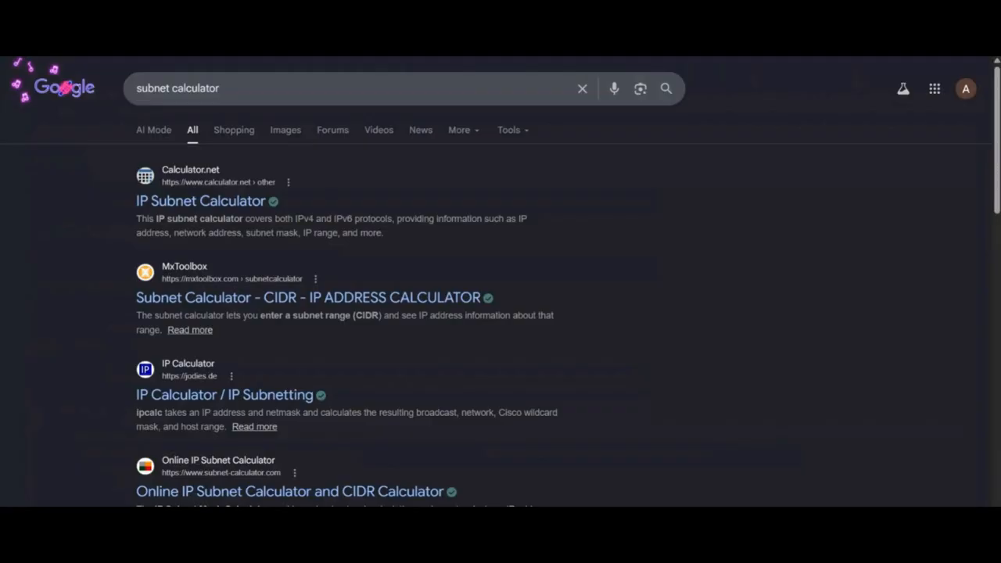
Switch to the IP Calculator website and calculate the subnets of the 192.168.0.1/24 network with a subnet netmask of 26.
left_click(202, 398)
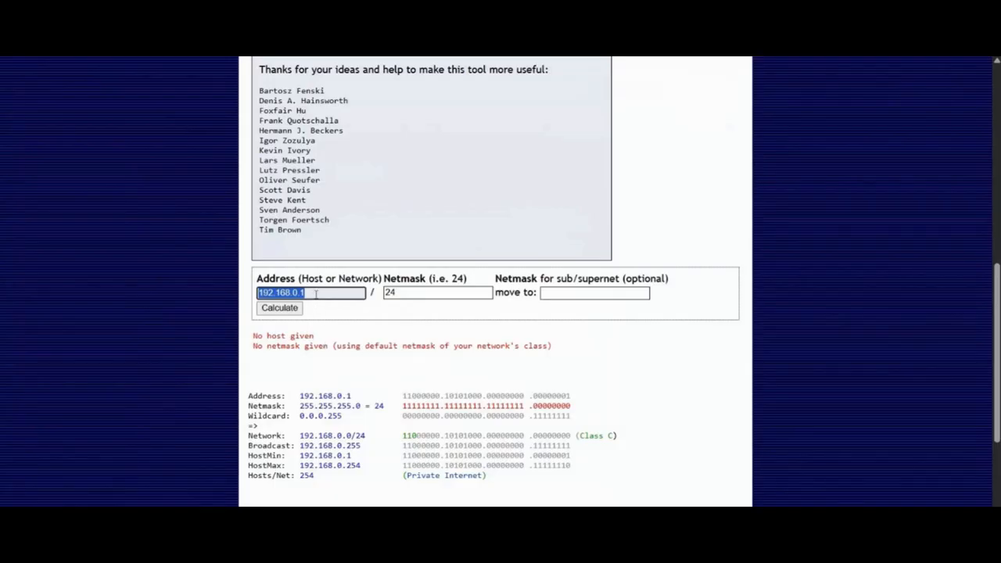
left_click(315, 293)
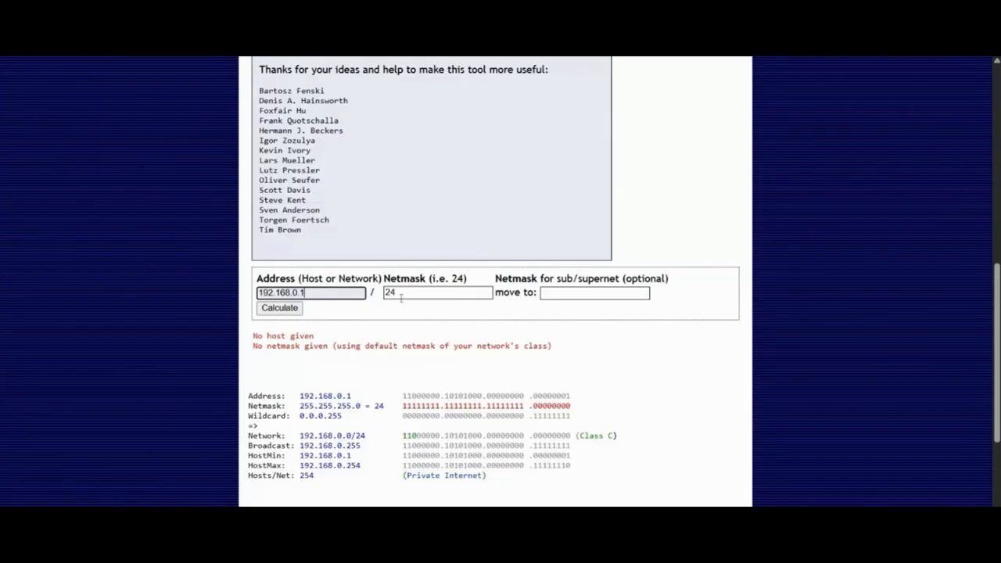
left_click(549, 297)
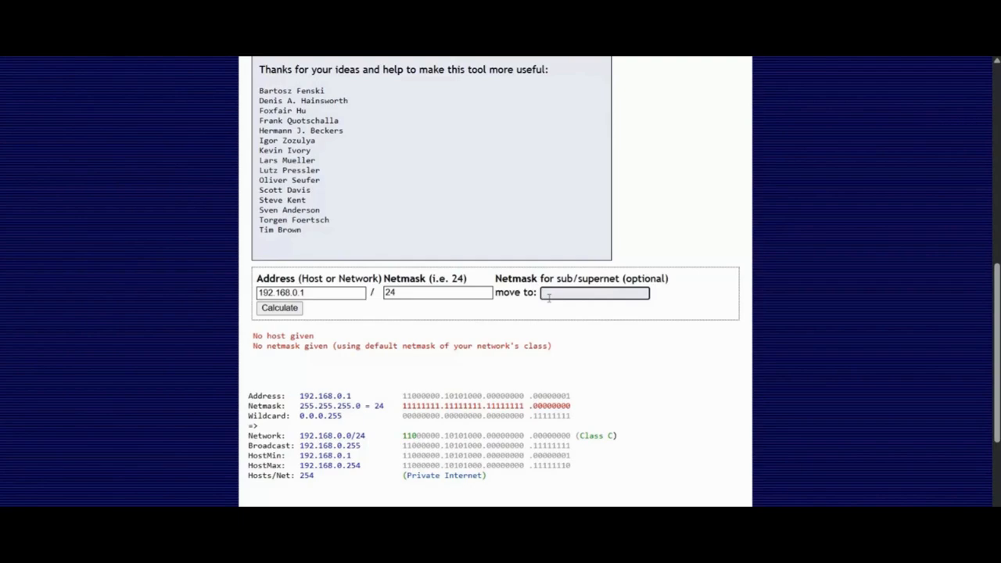
type("26")
key("Return")
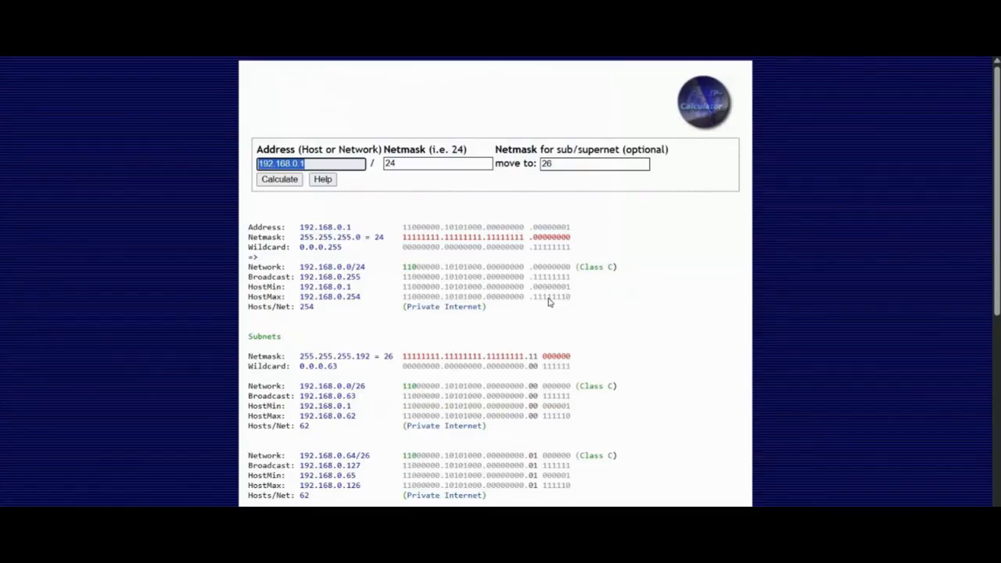
Examine the network addresses and host ranges of the calculated /26 subnets.
left_click(356, 210)
scroll(356, 209, "down", 4)
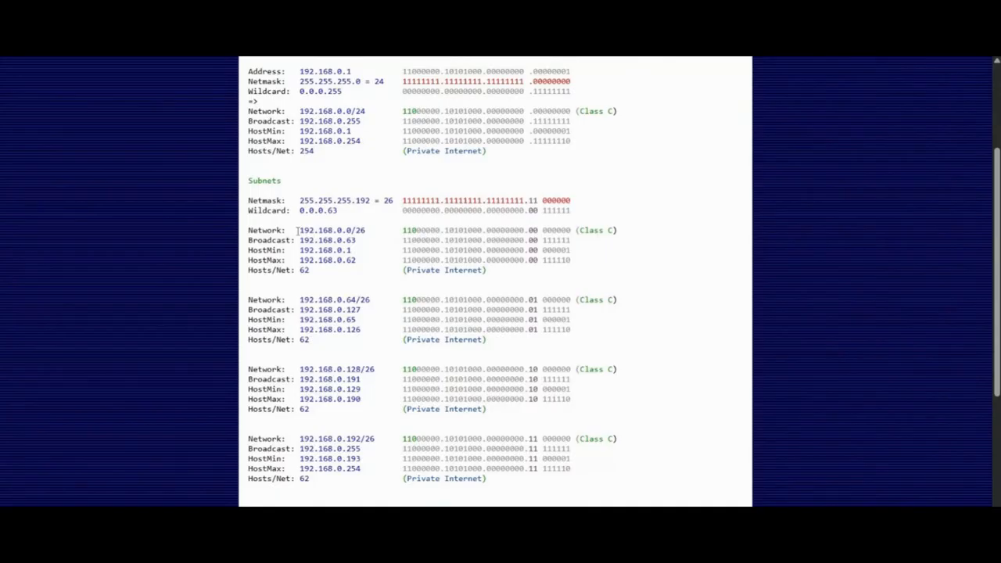
left_click_drag(298, 230, 368, 228)
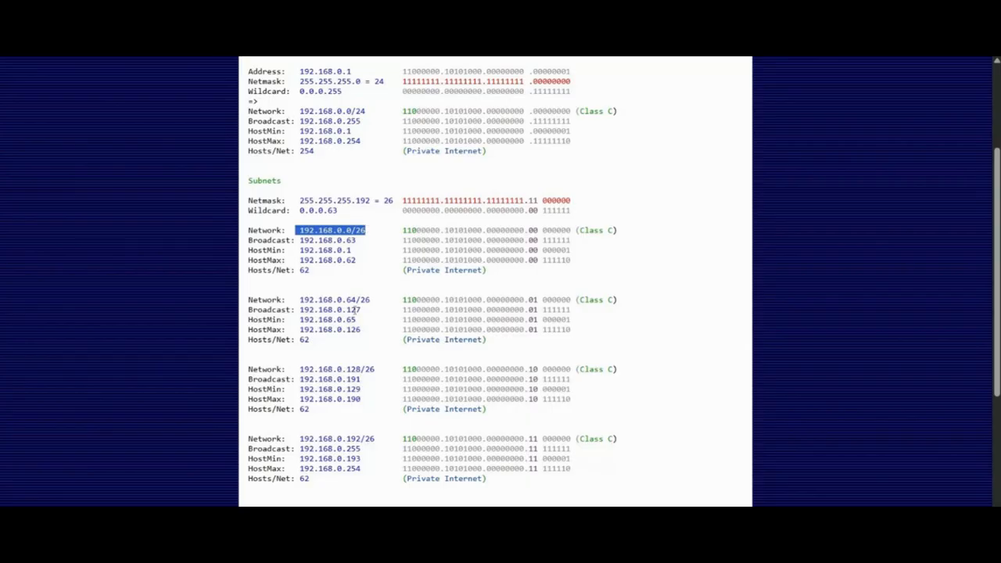
left_click_drag(298, 301, 375, 297)
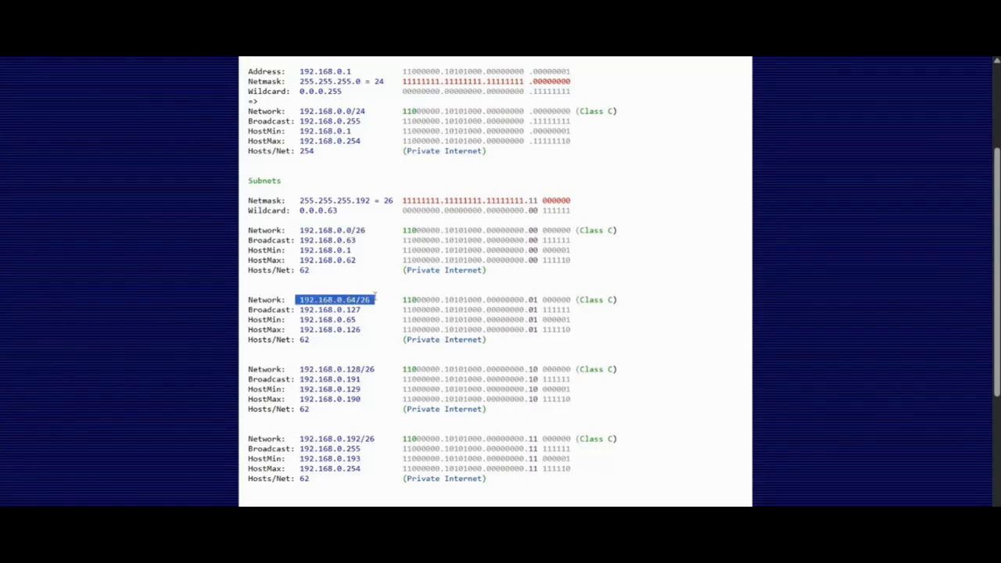
left_click(366, 360)
scroll(352, 375, "down", 1)
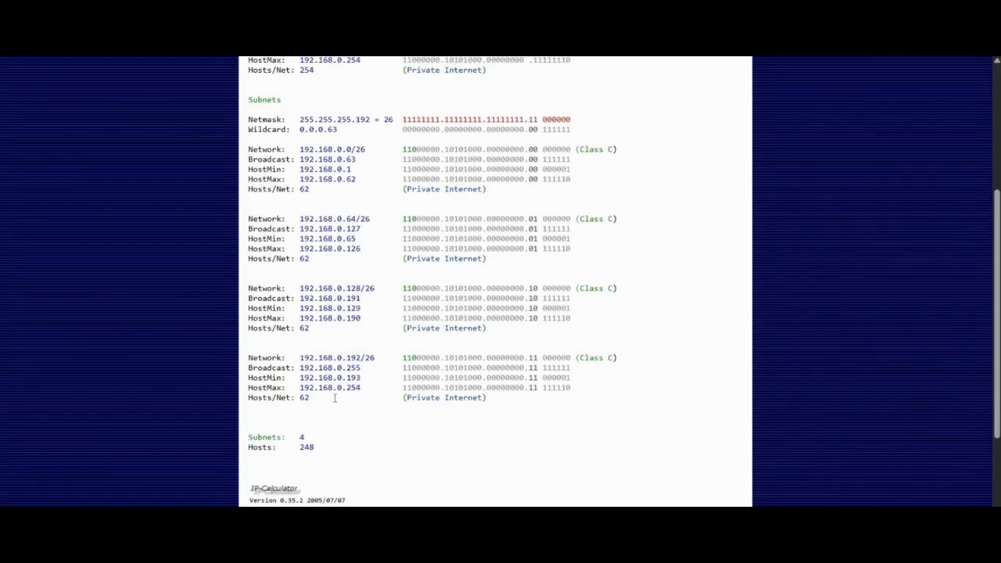
scroll(335, 397, "up", 2)
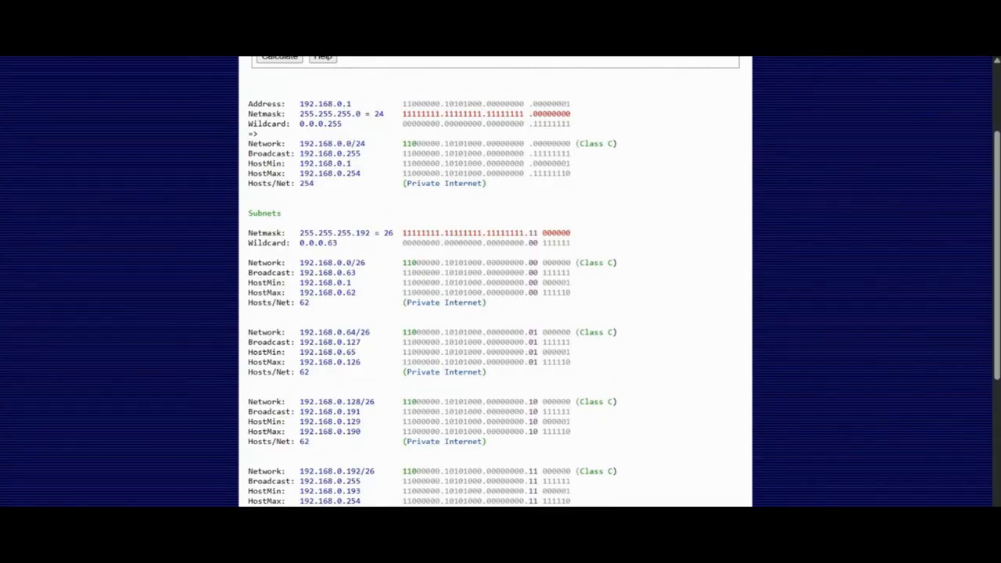
Switch back to the AWS console, set the subnet's IPv4 CIDR block to 192.168.1.0/26 and create the subnet.
key("ctrl+Tab")
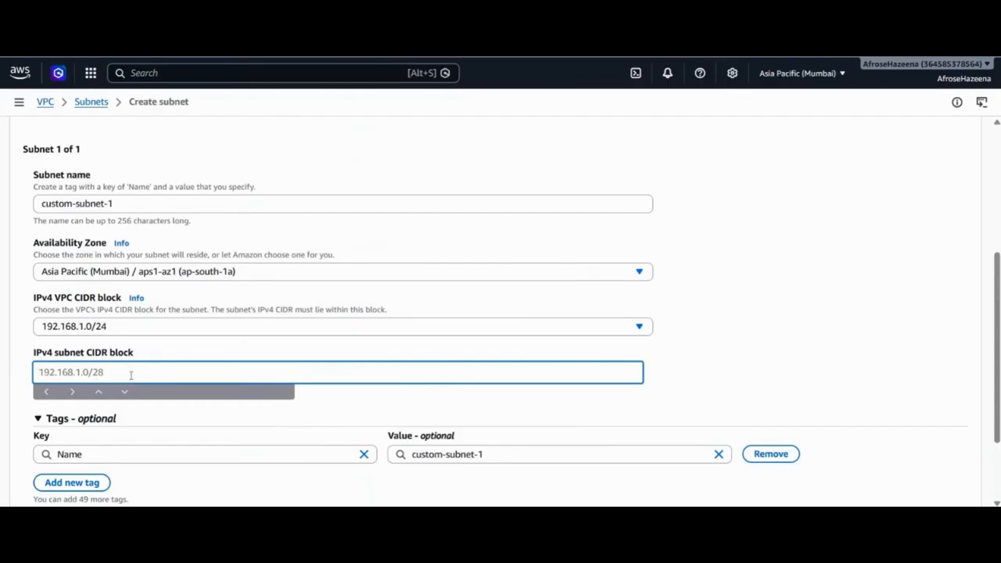
type("192.168.1.0/26")
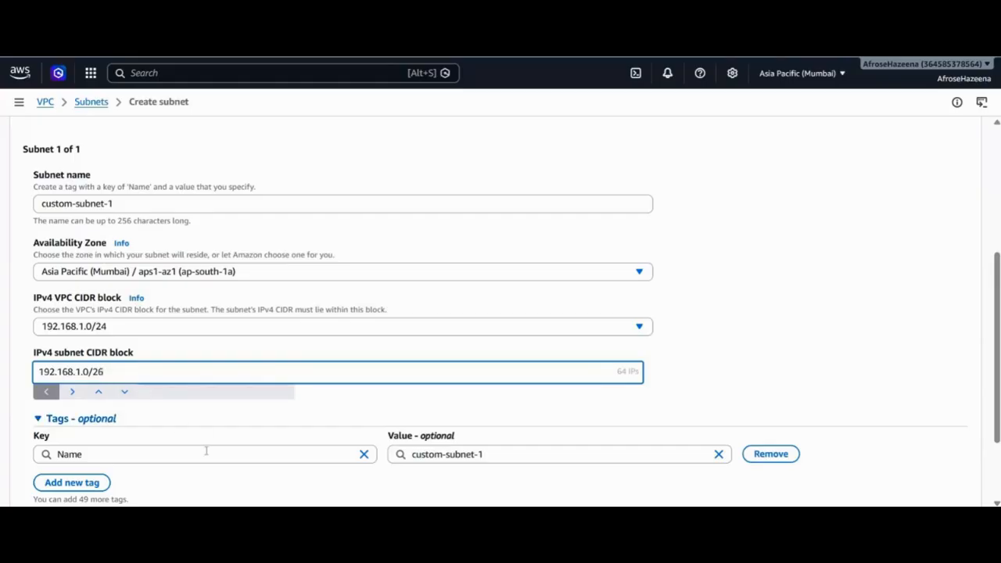
scroll(206, 482, "down", 2)
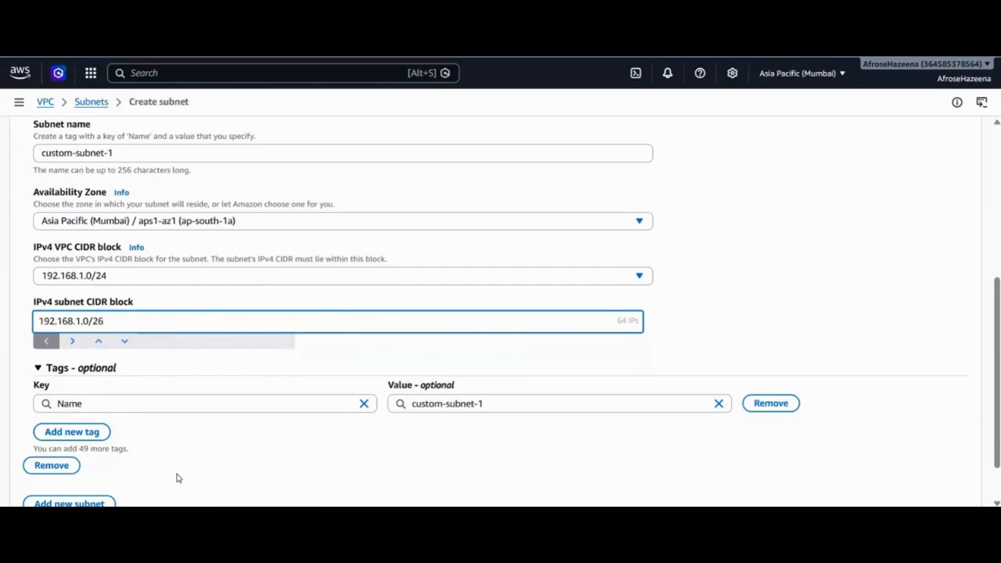
scroll(178, 478, "down", 2)
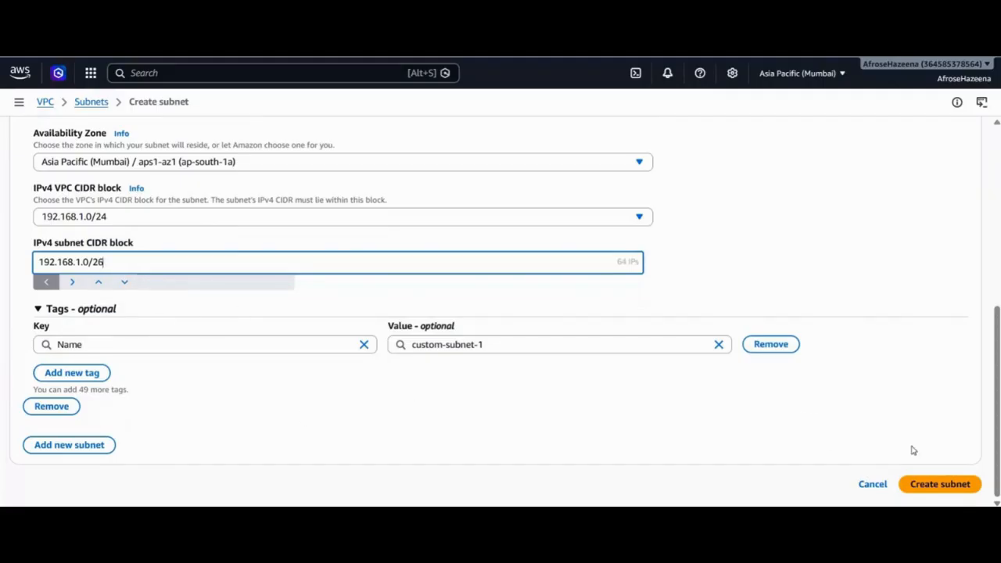
left_click(937, 486)
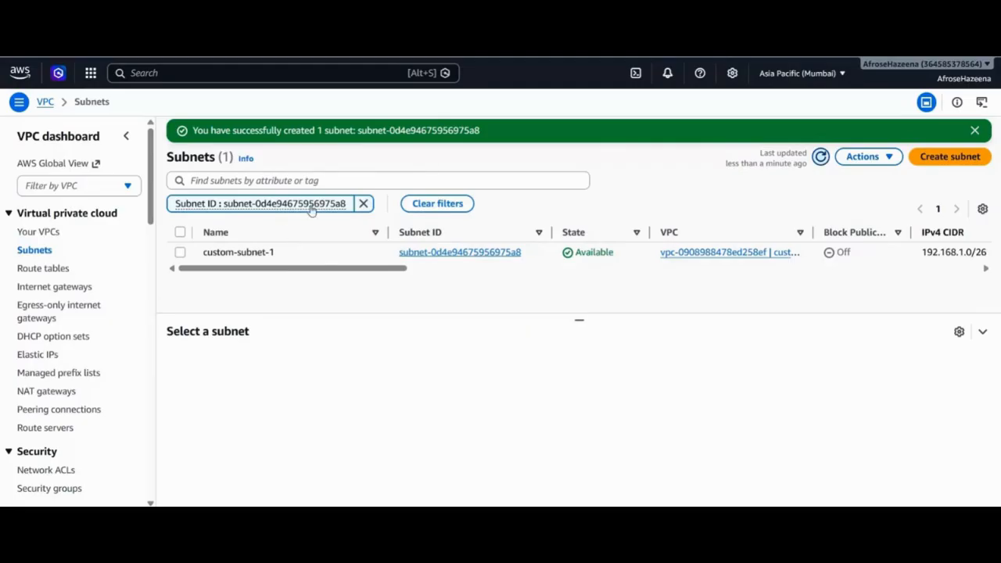
left_click(363, 177)
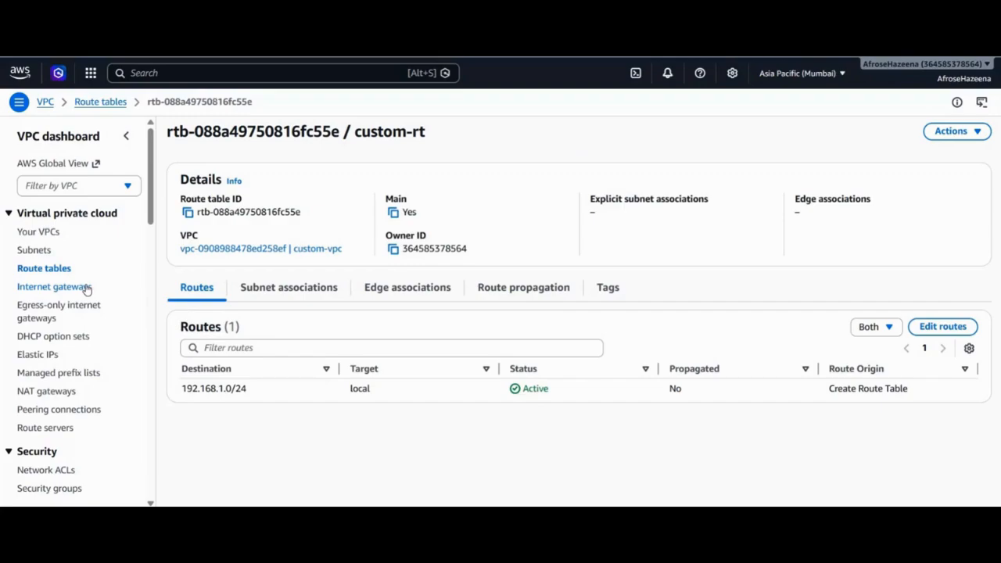
Create an internet gateway named custom-igw and check its attachment state.
left_click(54, 287)
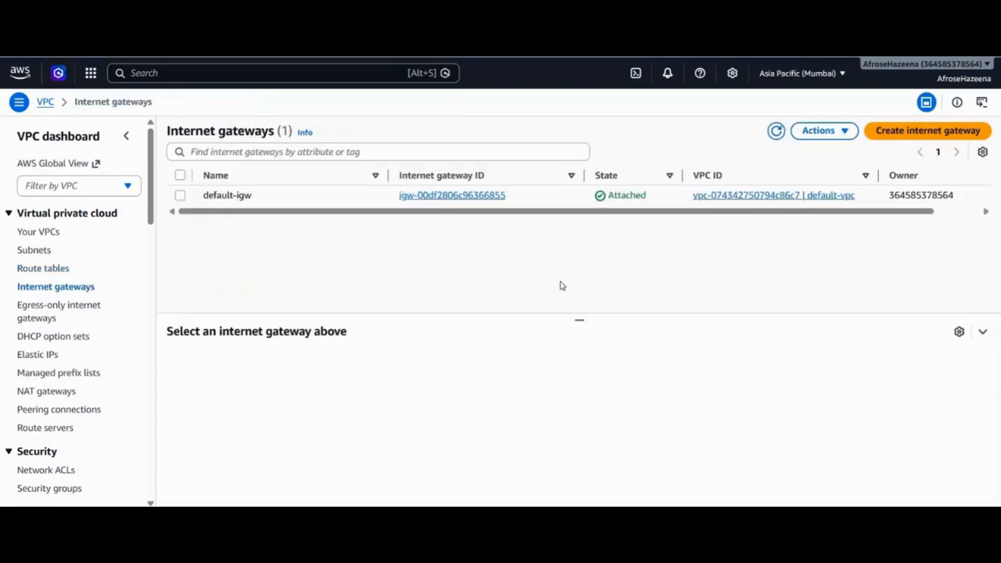
left_click(897, 144)
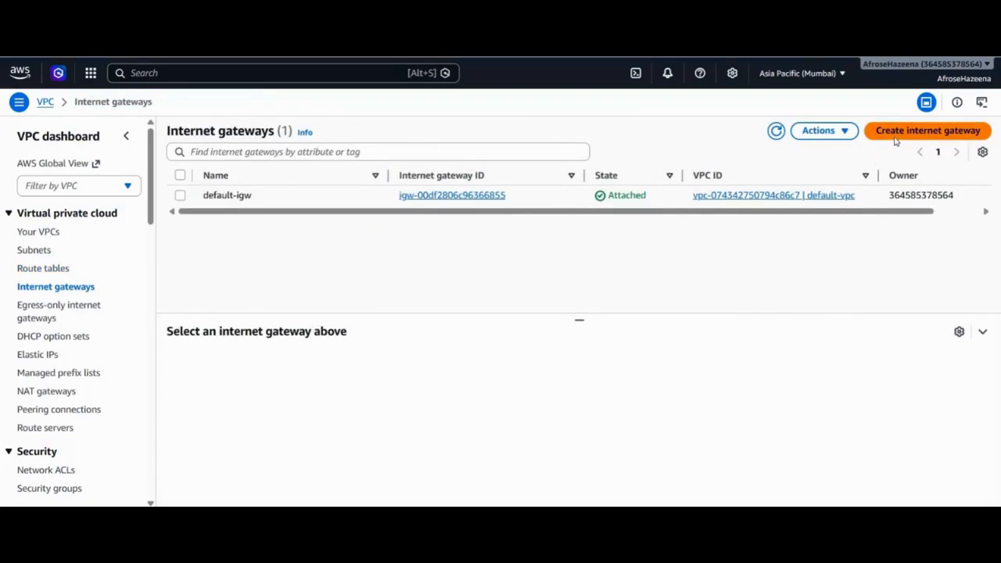
left_click(159, 233)
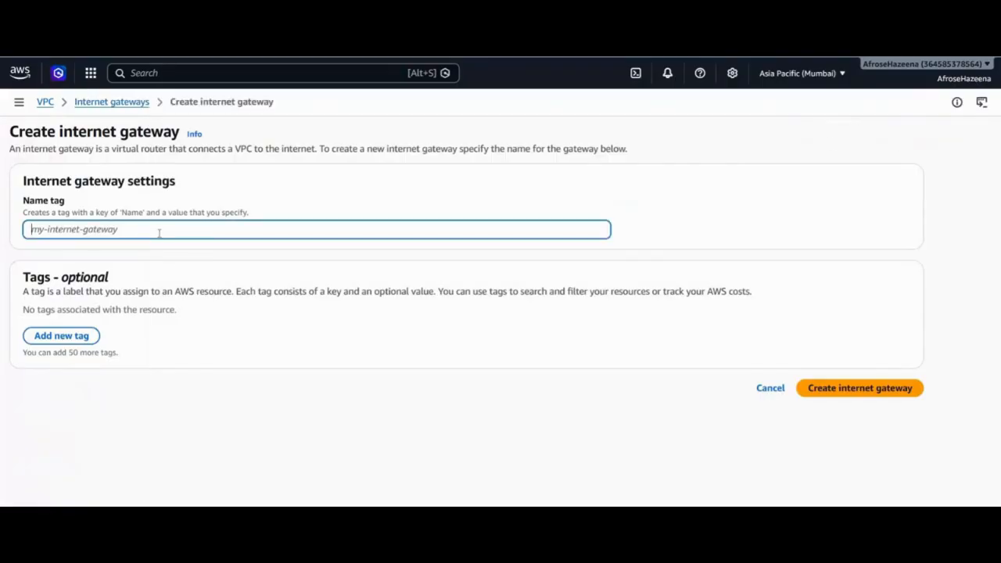
type("cus")
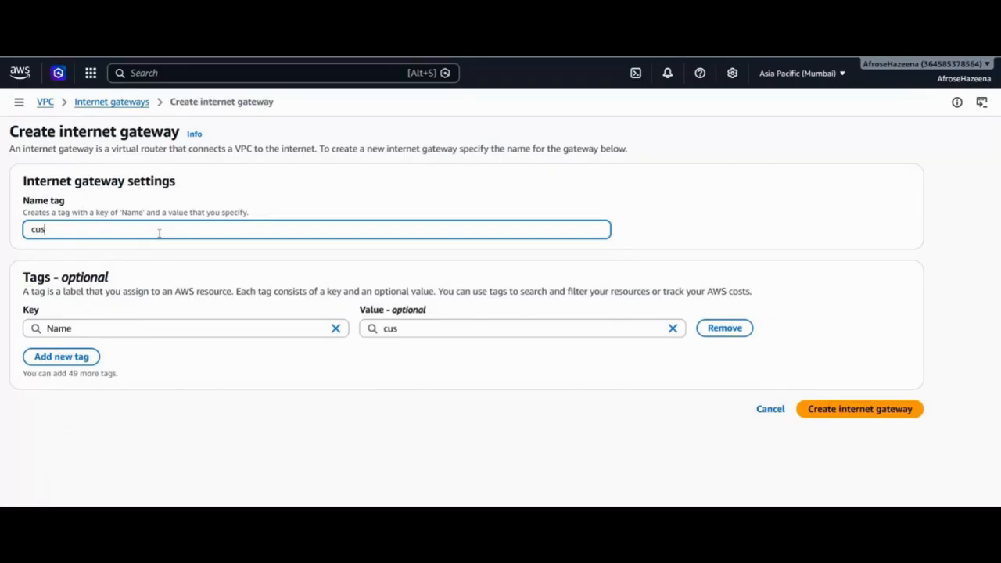
type("tom-igw")
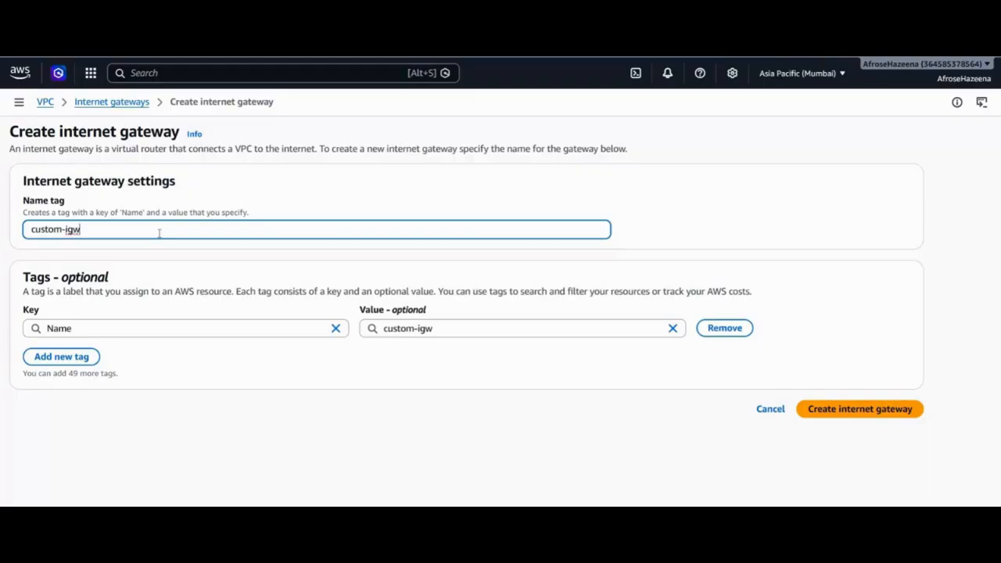
left_click(819, 416)
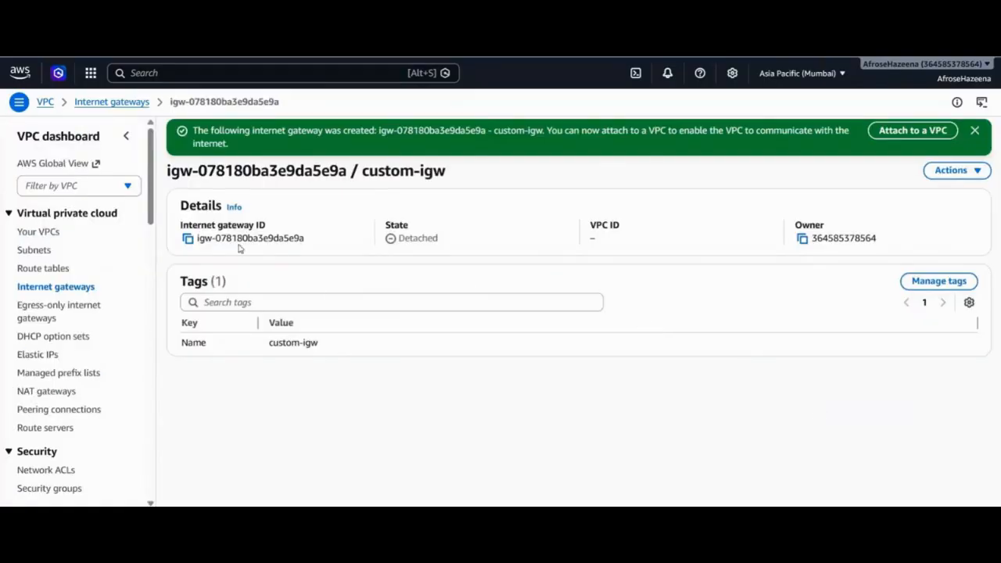
double_click(410, 238)
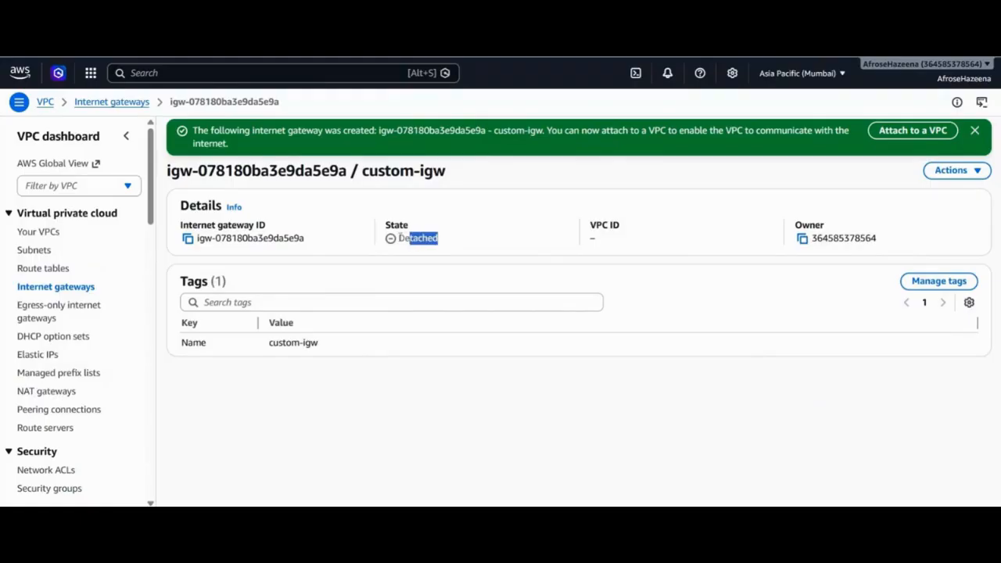
left_click(507, 244)
Attach the custom-igw internet gateway to custom-vpc.
left_click(76, 288)
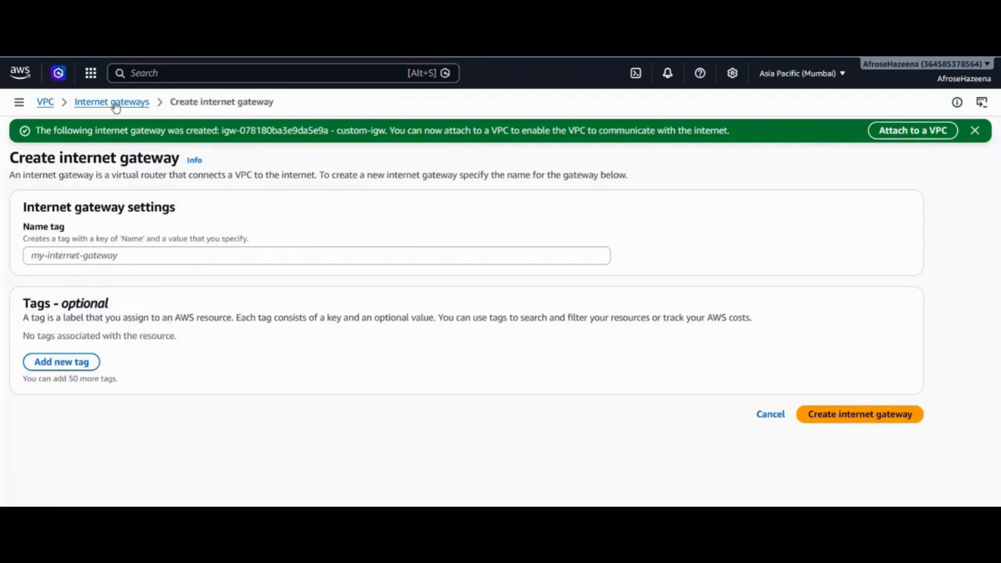
left_click(113, 103)
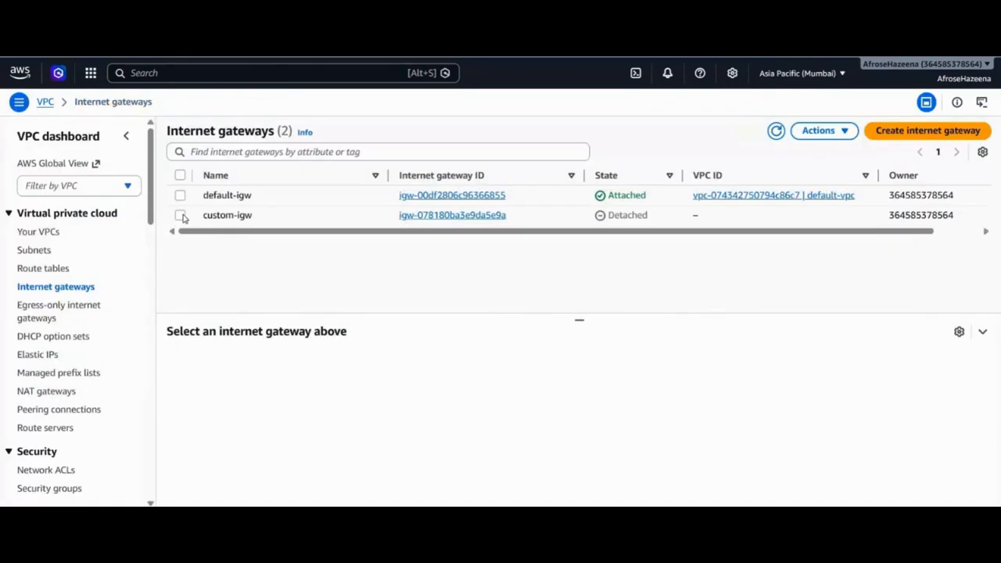
left_click(180, 216)
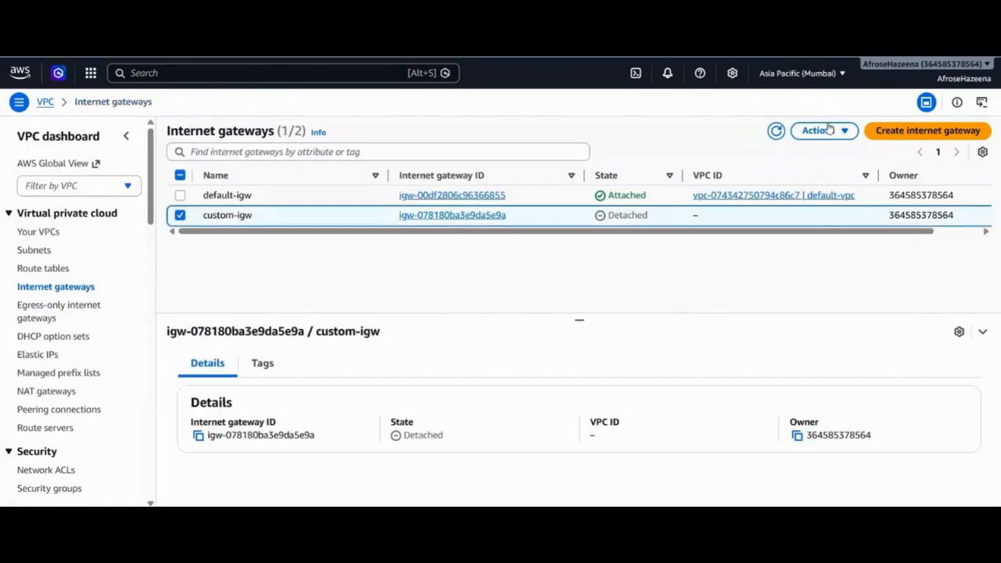
left_click(828, 130)
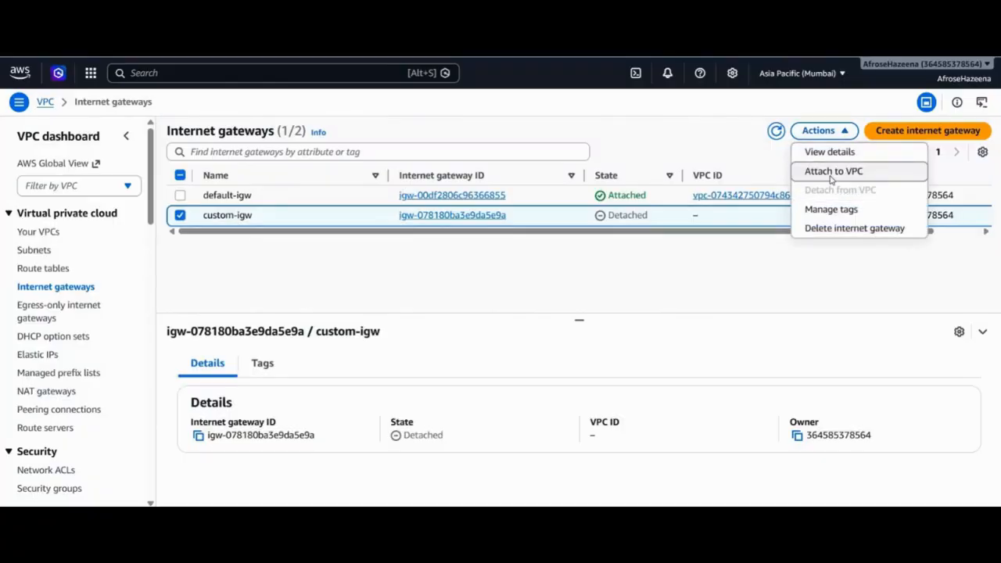
left_click(832, 178)
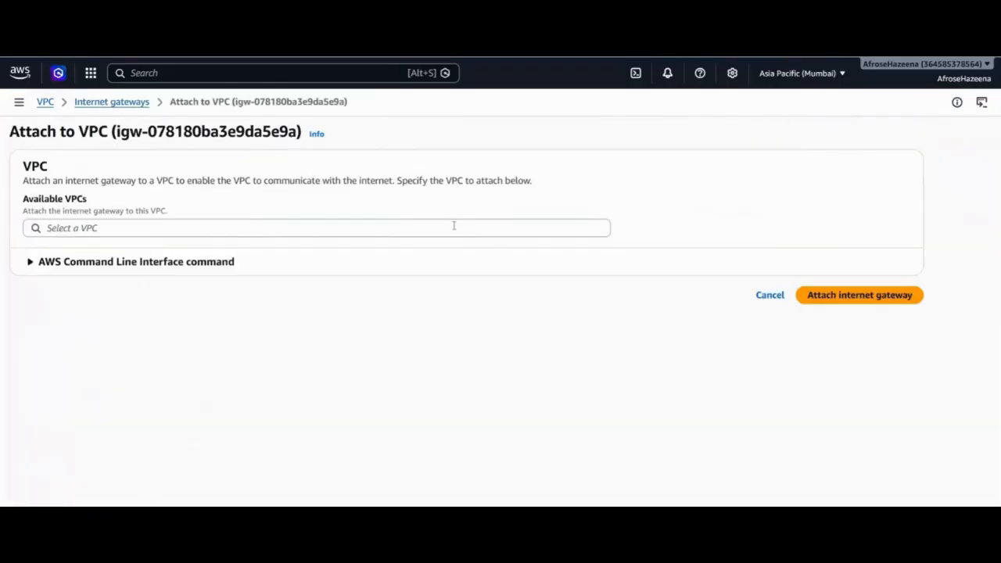
left_click(404, 233)
left_click(338, 251)
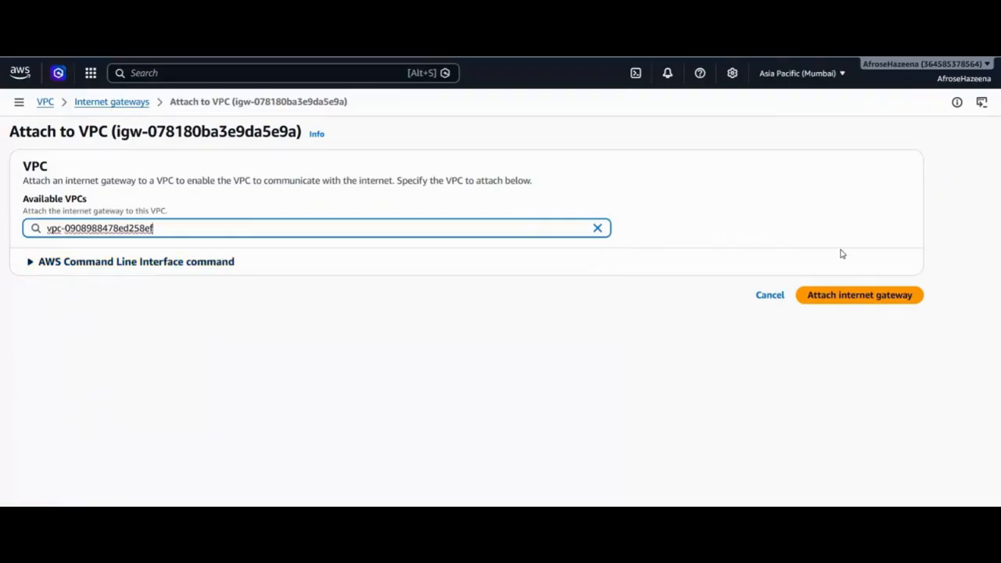
left_click(890, 296)
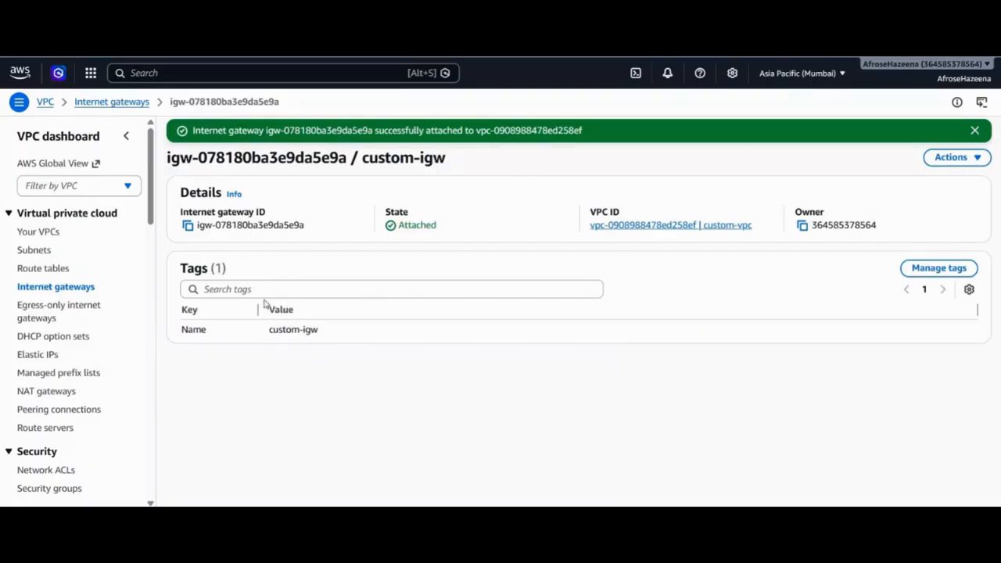
Open the custom-rt route table and start editing its routes.
left_click(38, 270)
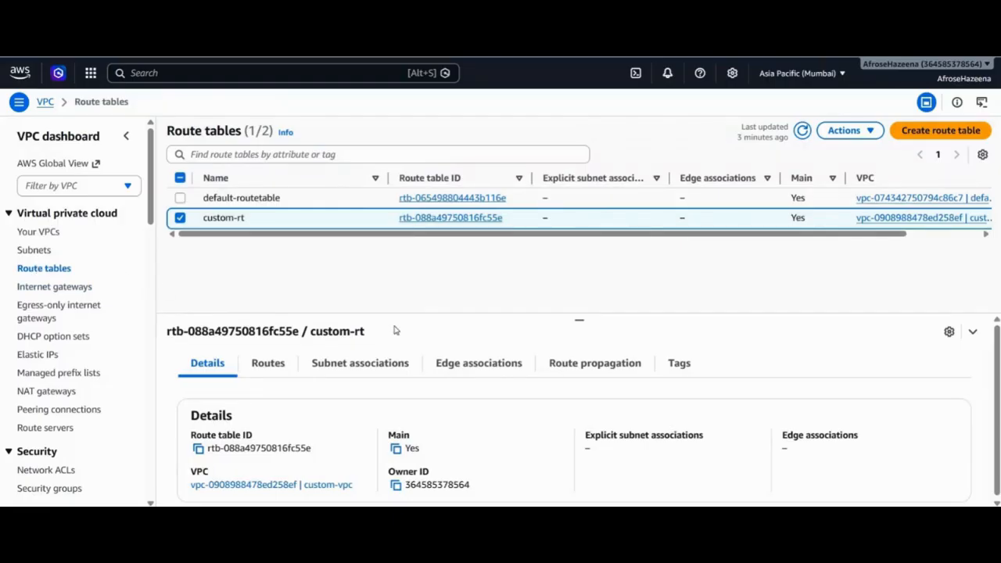
left_click(412, 220)
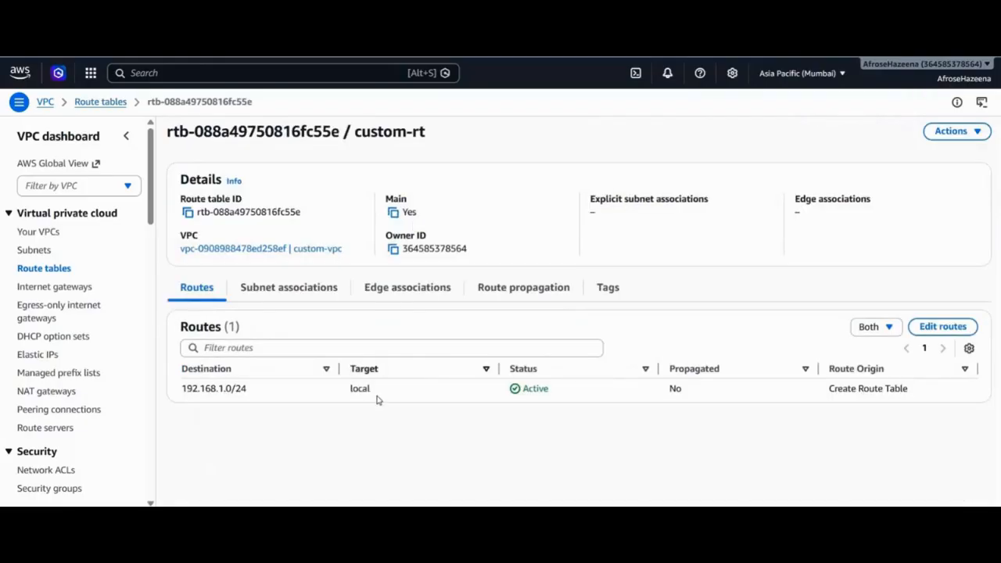
double_click(347, 391)
left_click(382, 413)
left_click(944, 326)
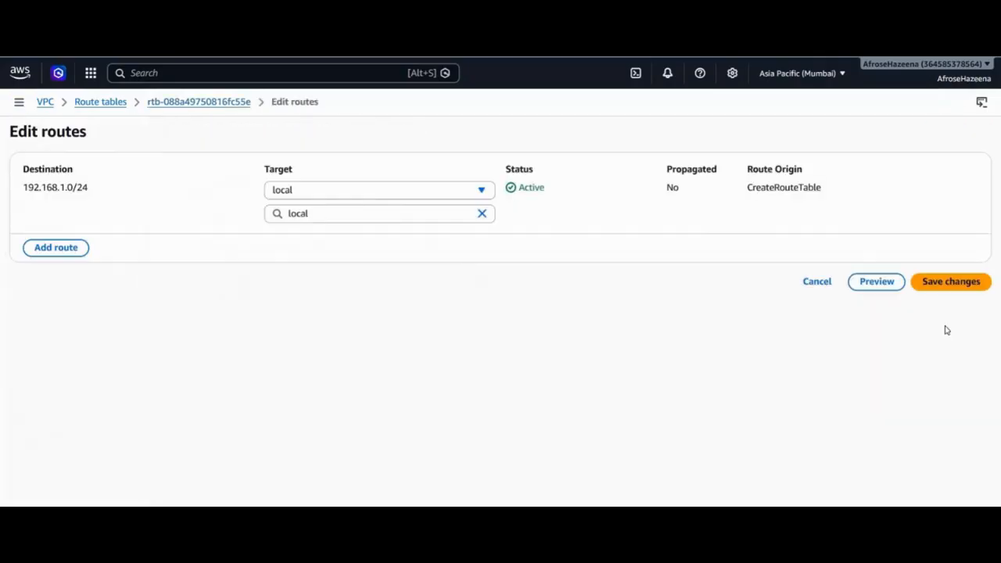
Add a route with destination 0.0.0.0/0 targeting the custom-igw Internet Gateway to custom-rt and save the changes.
left_click(56, 248)
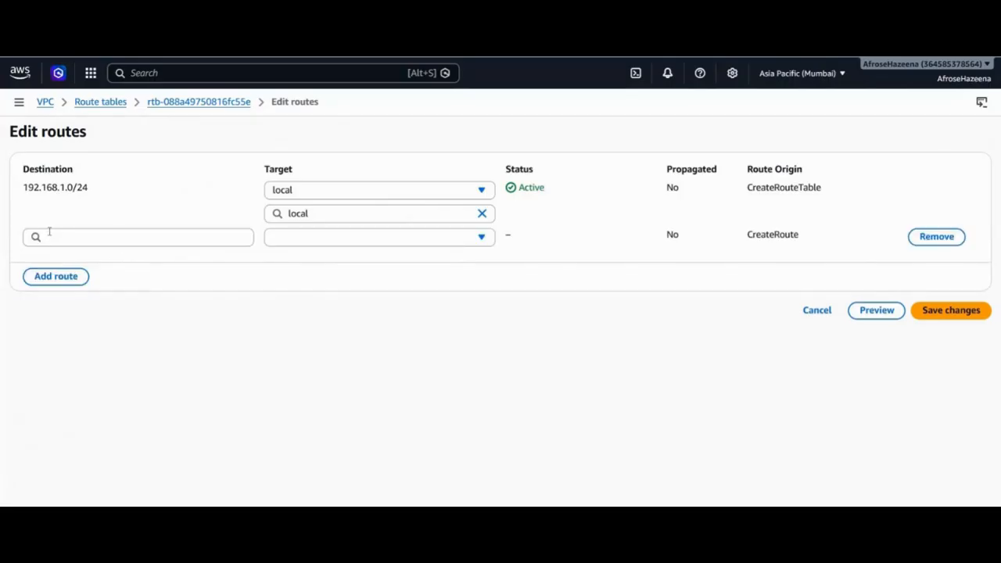
left_click(48, 235)
left_click(61, 260)
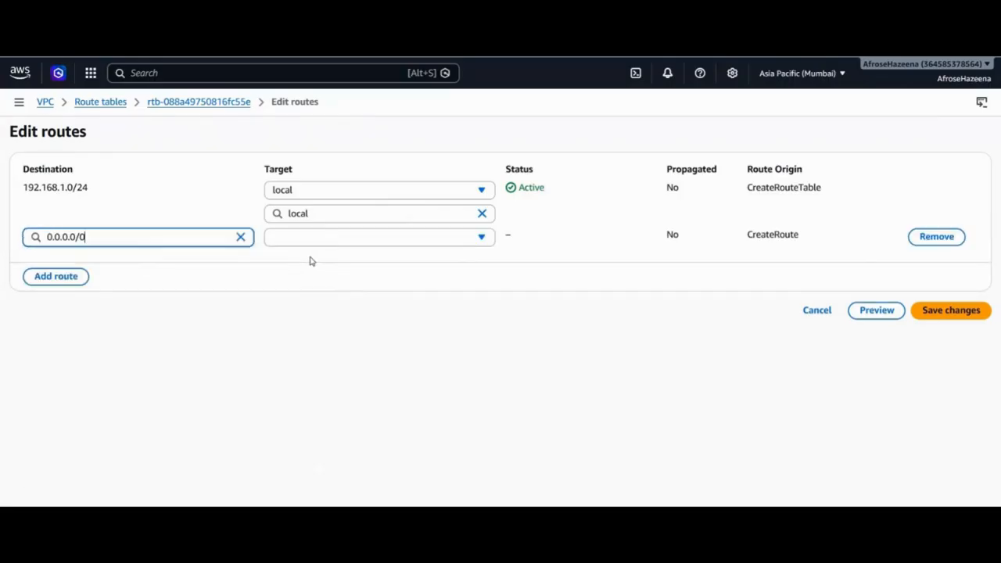
left_click(334, 238)
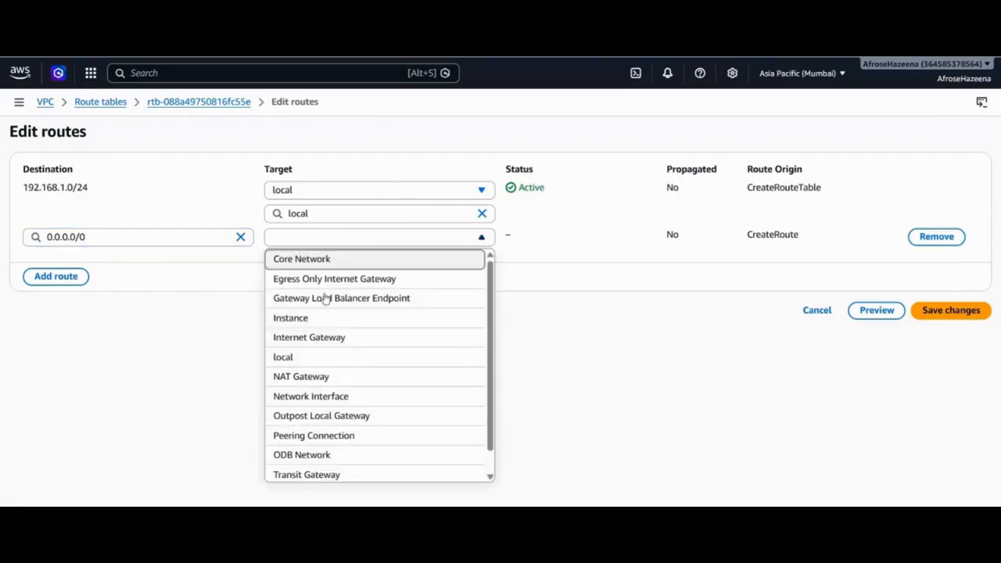
left_click(318, 339)
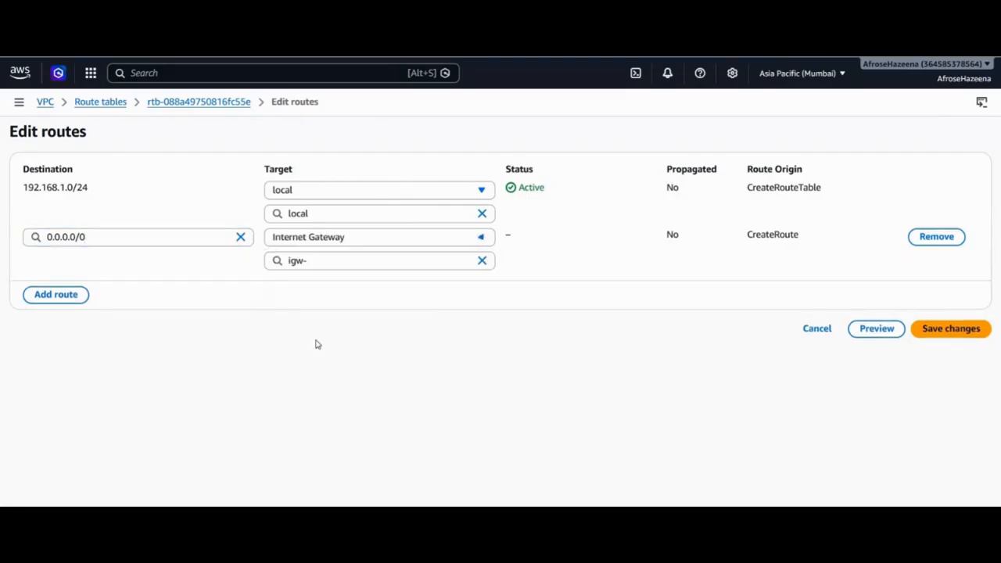
left_click(351, 268)
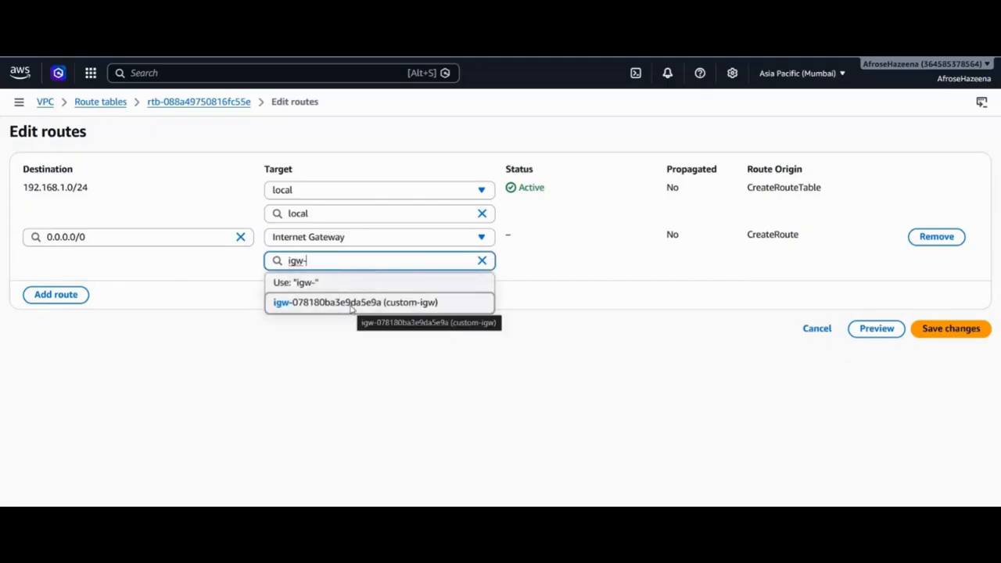
left_click(352, 310)
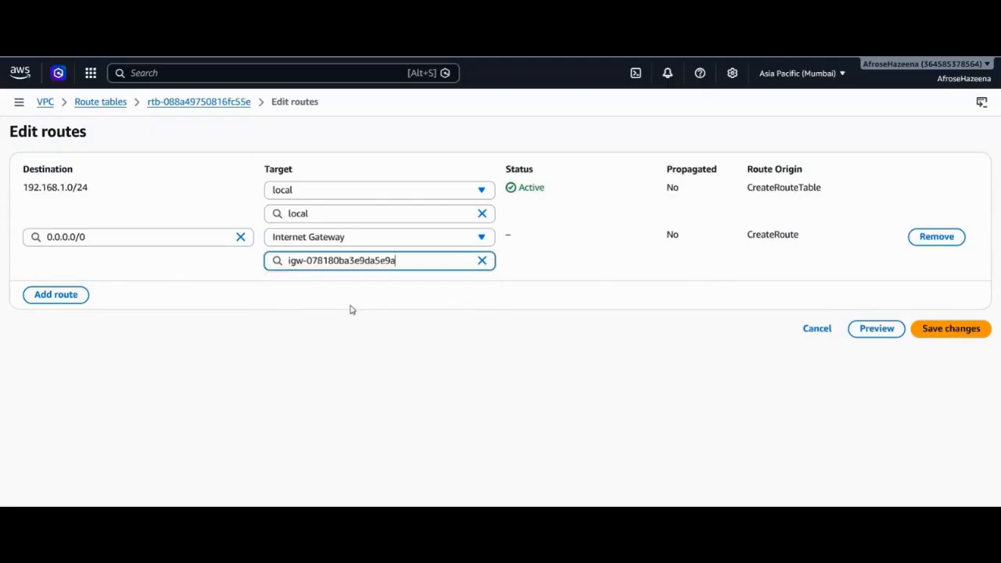
left_click(932, 330)
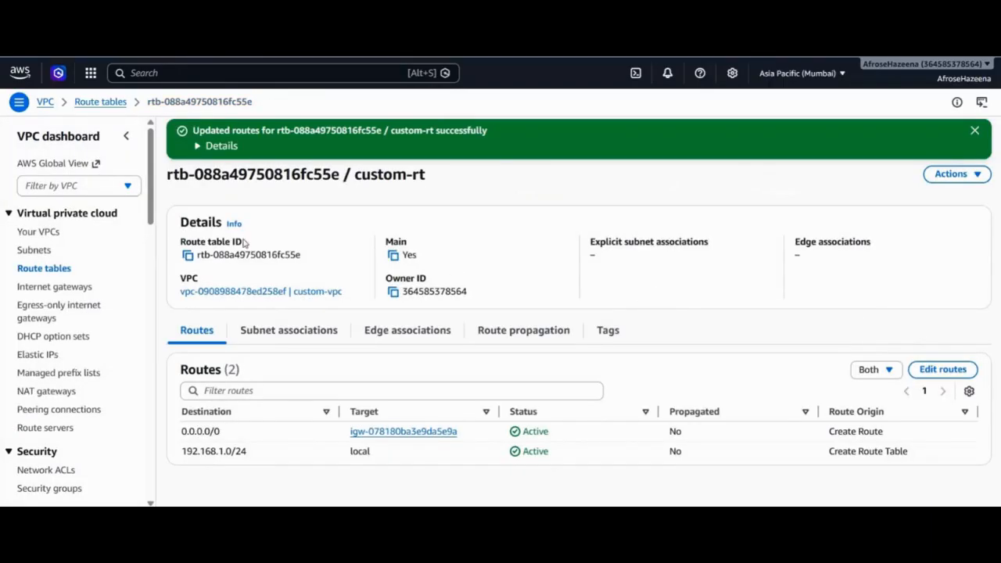
Review custom-vpc, custom-subnet-1, the custom-rt routes and the custom-igw internet gateway.
left_click(38, 232)
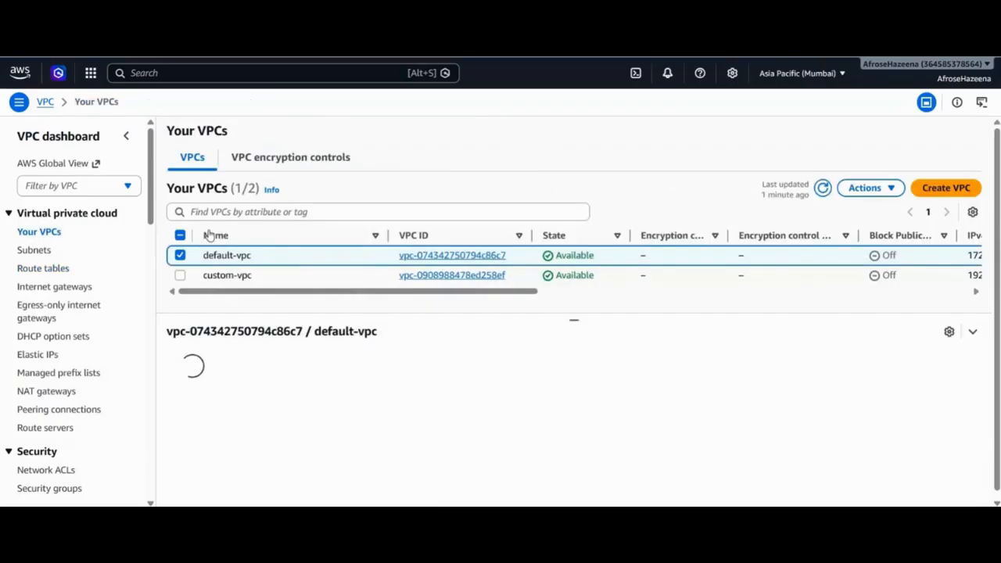
left_click(181, 277)
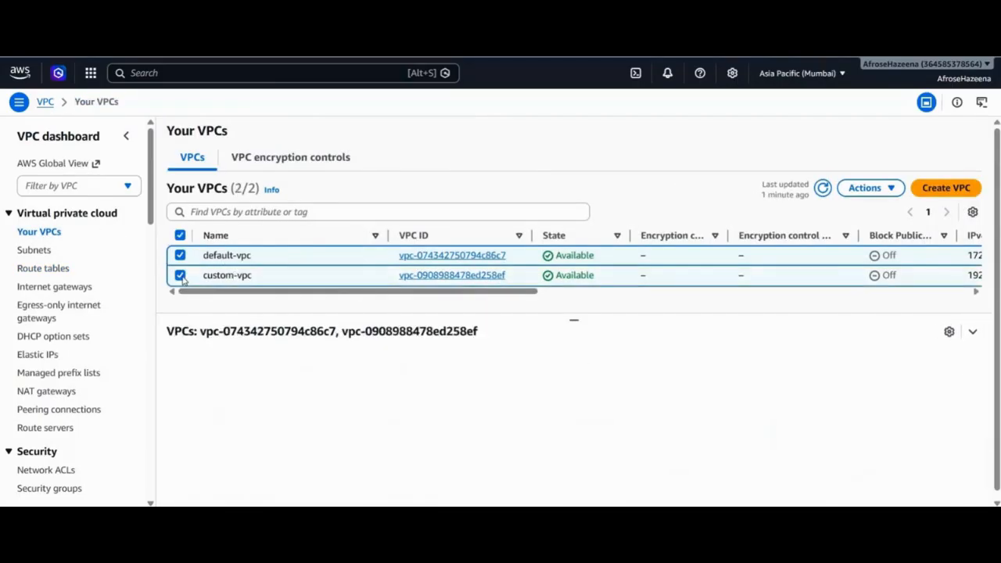
left_click(35, 250)
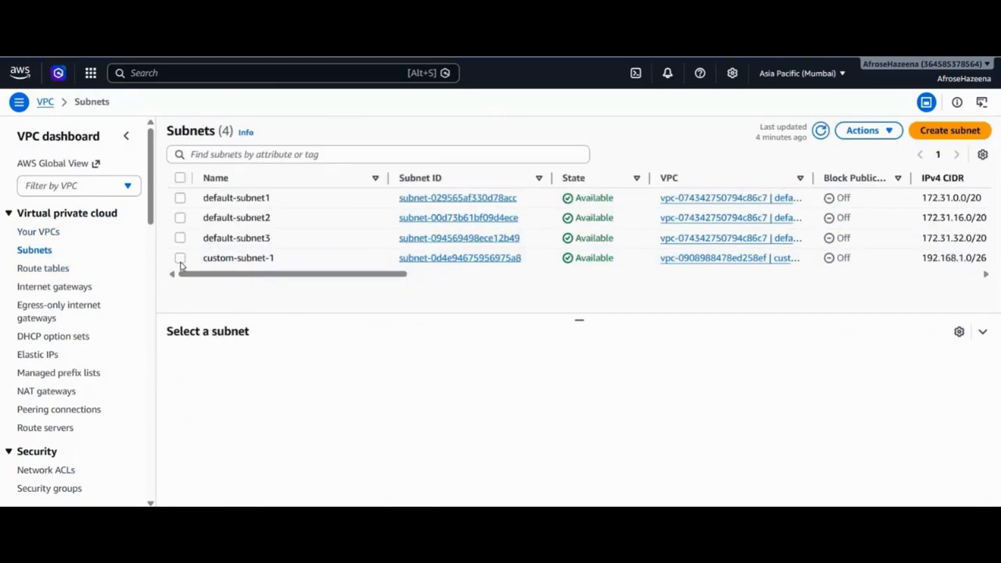
left_click(180, 259)
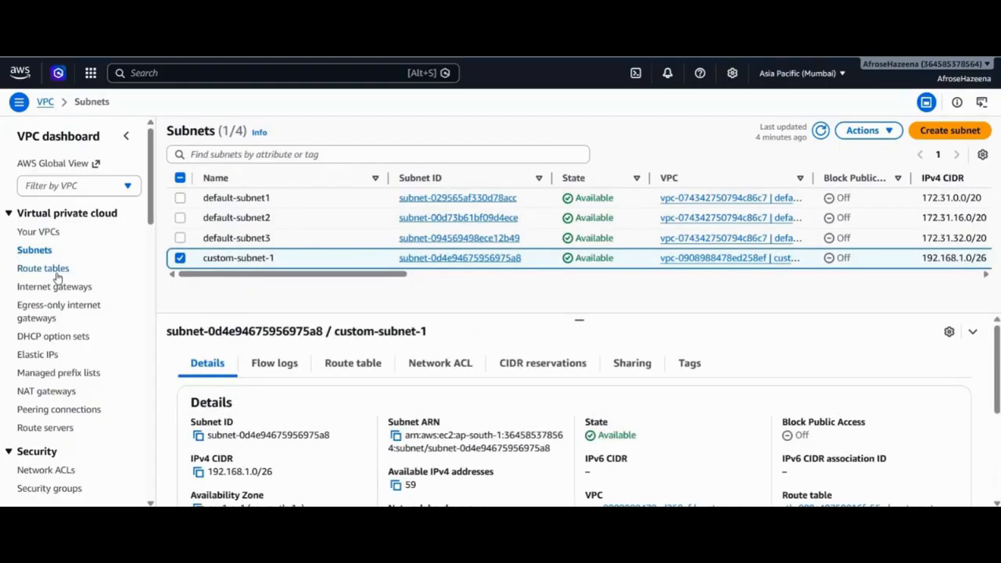
left_click(55, 270)
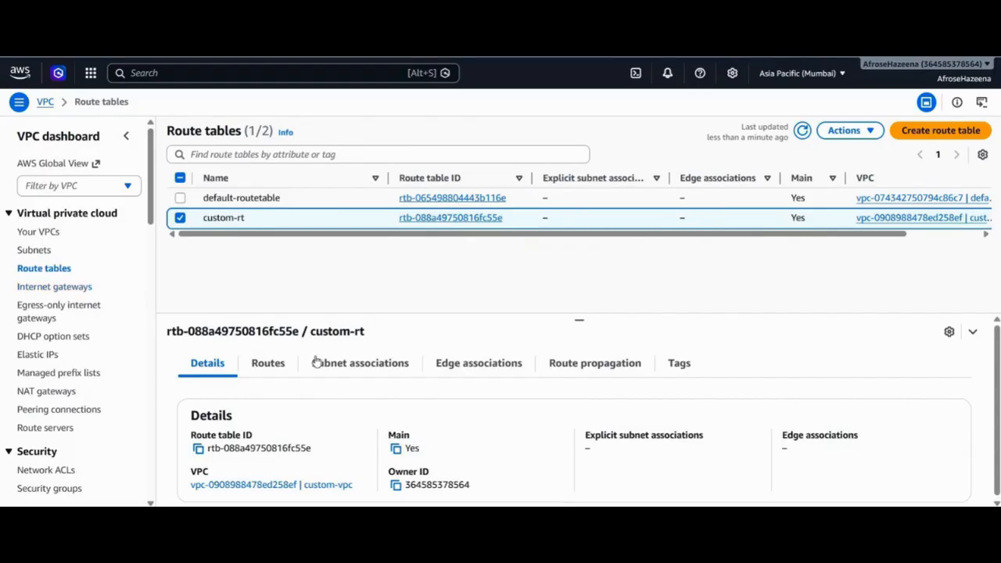
left_click(276, 367)
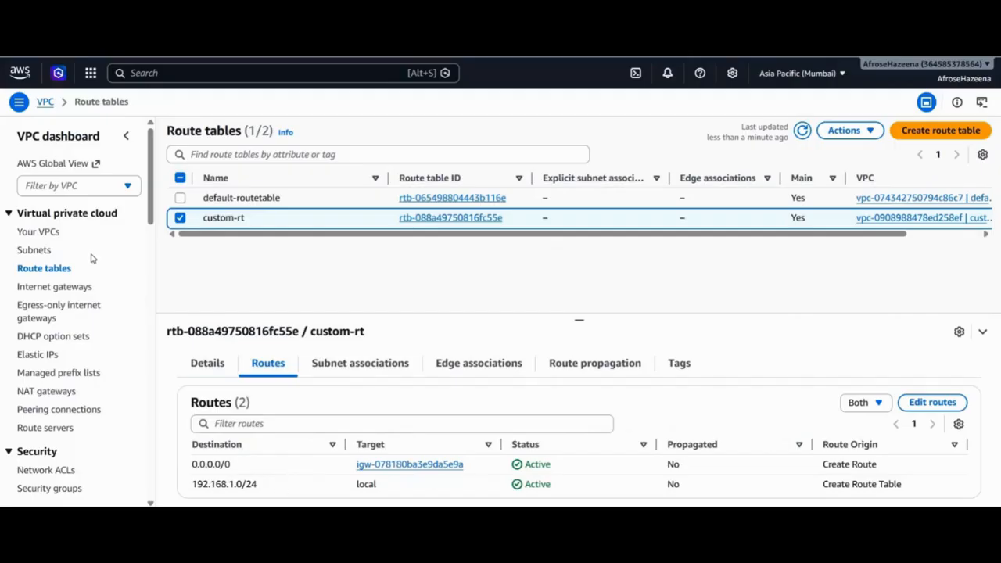
left_click(69, 292)
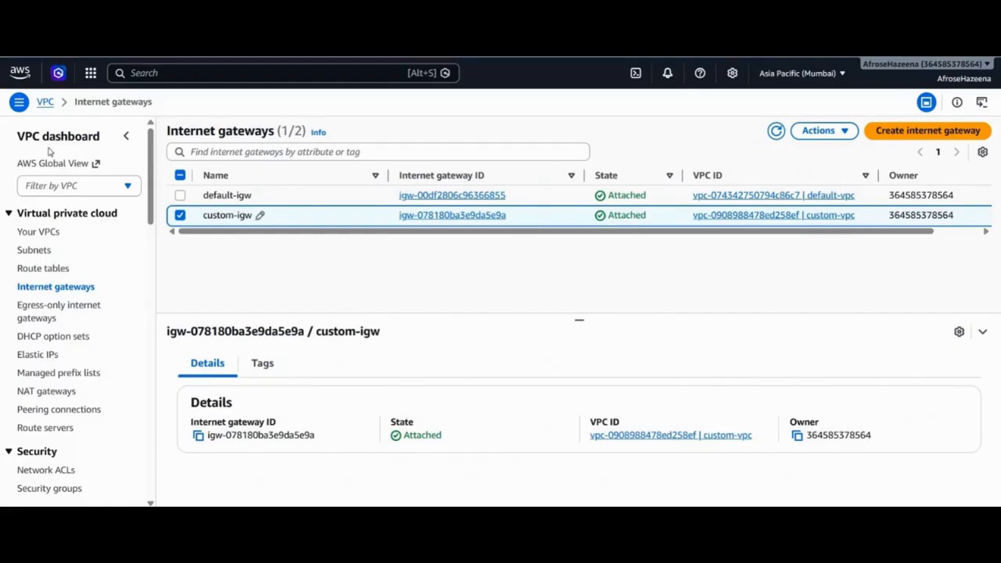
Find the EC2 service, open it in a new browser tab and start launching a new instance.
left_click(160, 73)
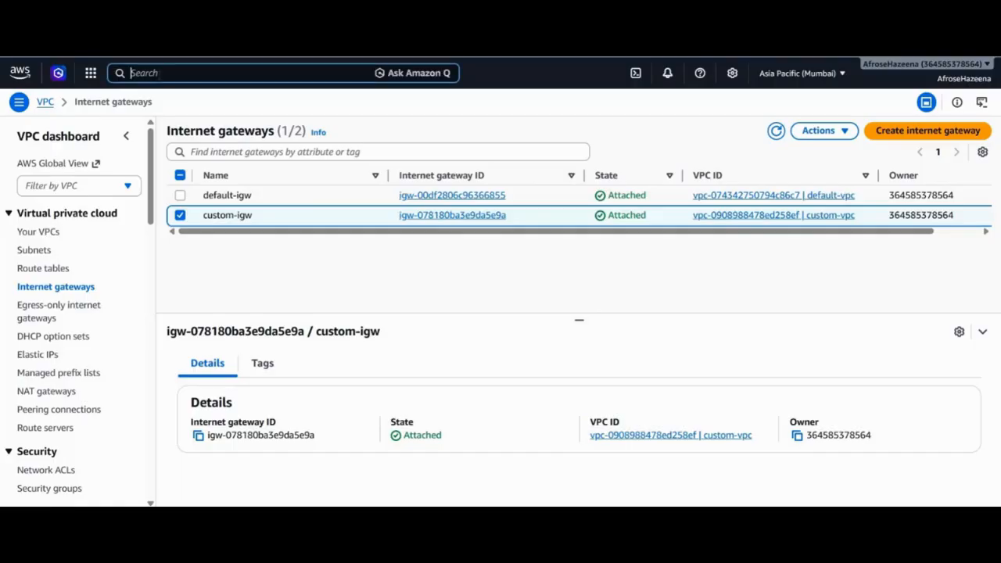
type("ec2")
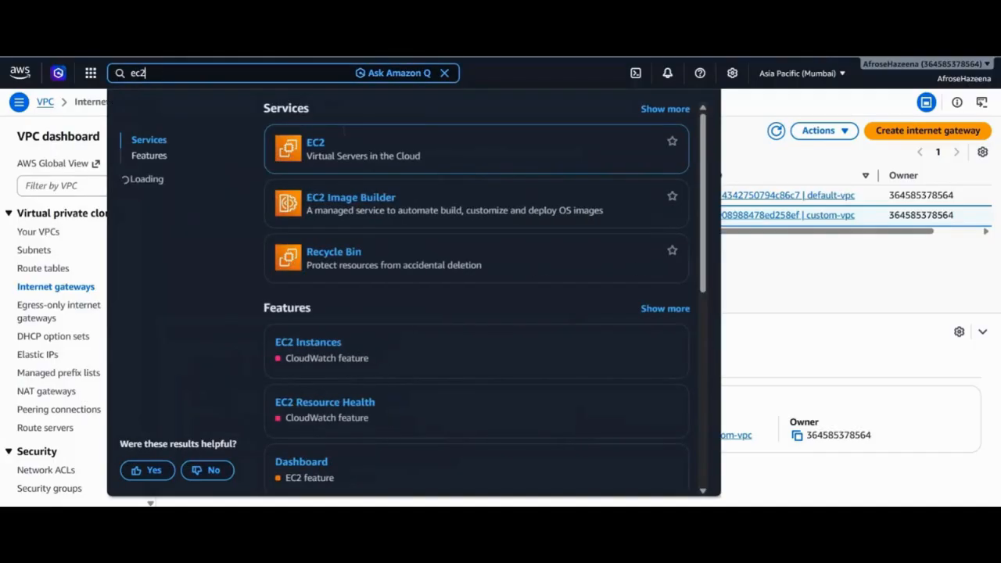
right_click(321, 145)
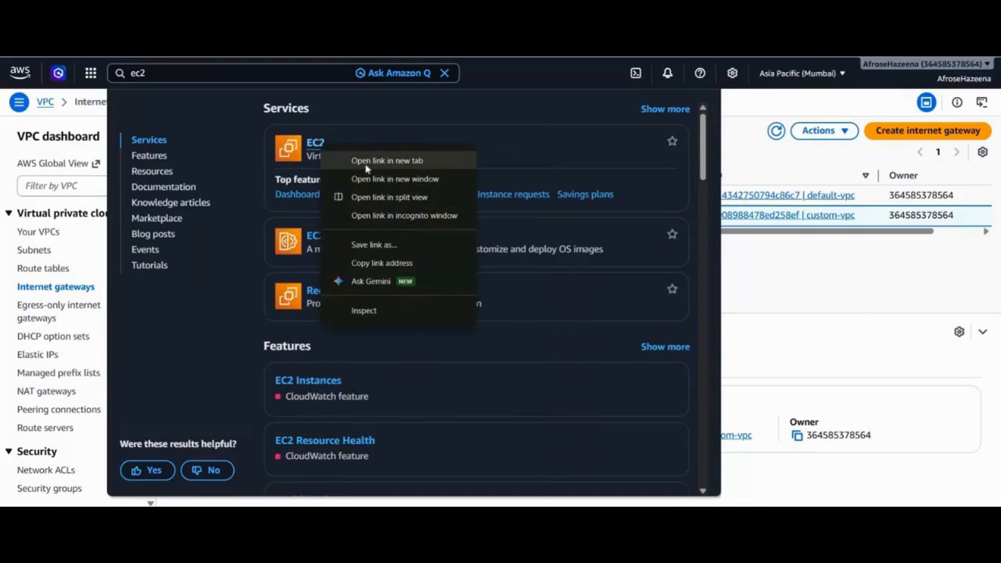
left_click(366, 162)
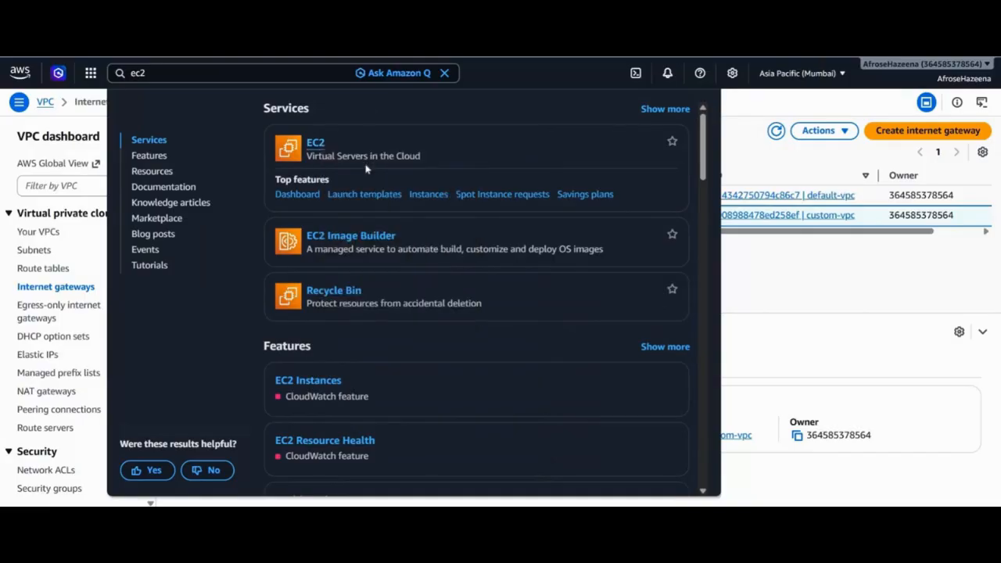
key("ctrl+Tab")
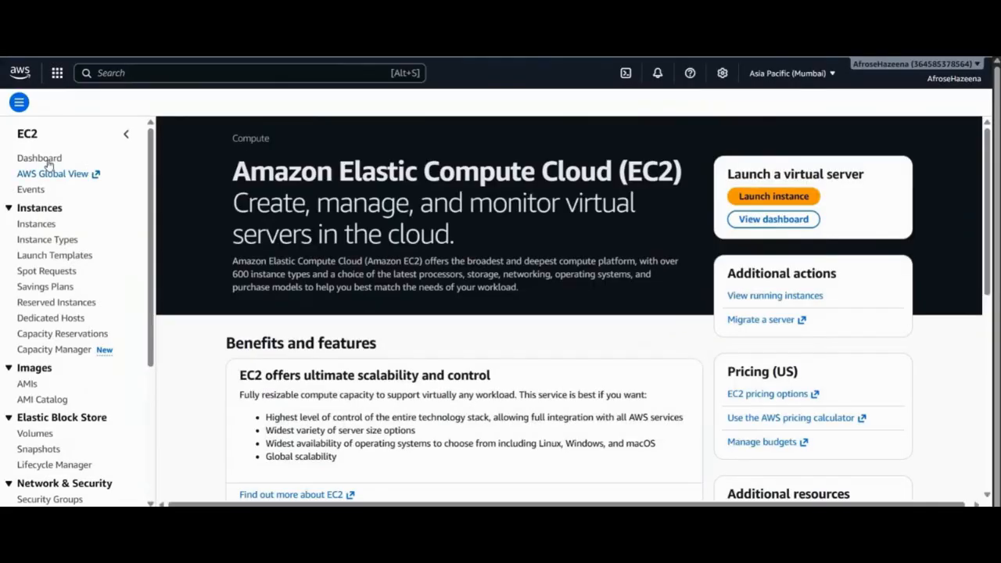
left_click(37, 226)
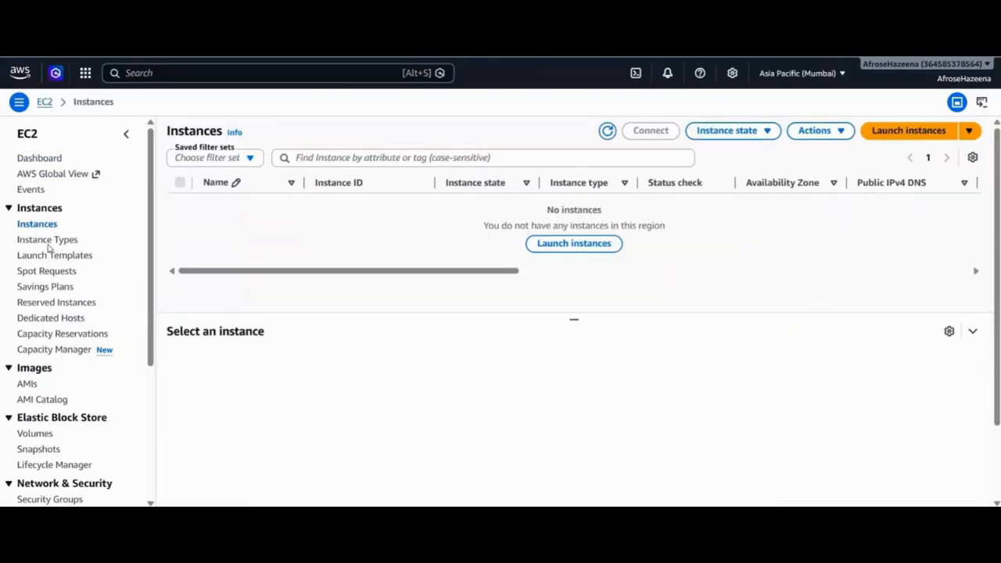
left_click(577, 245)
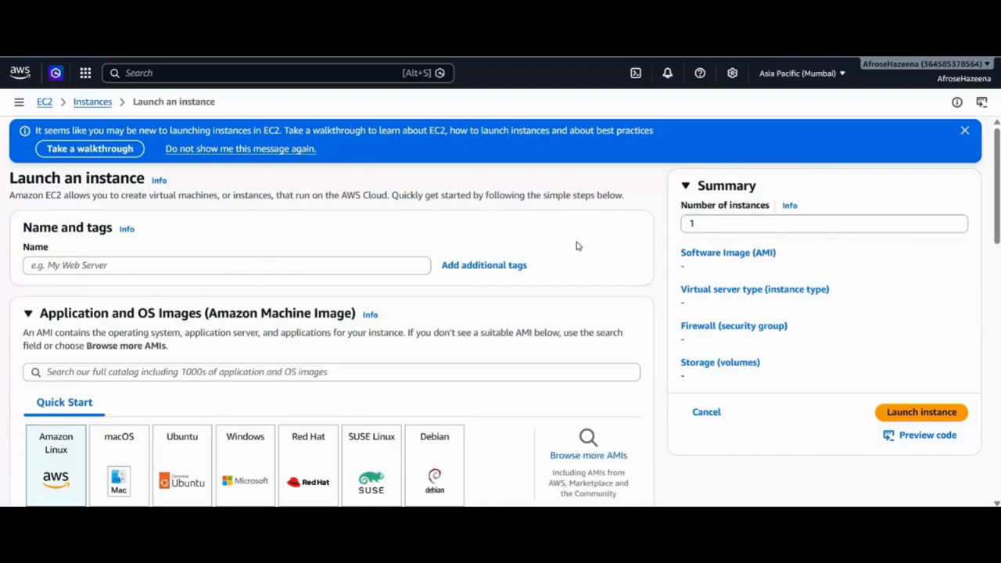
Name the instance windows and choose the Microsoft Windows Server 2022 Base machine image.
left_click(268, 266)
type("windows")
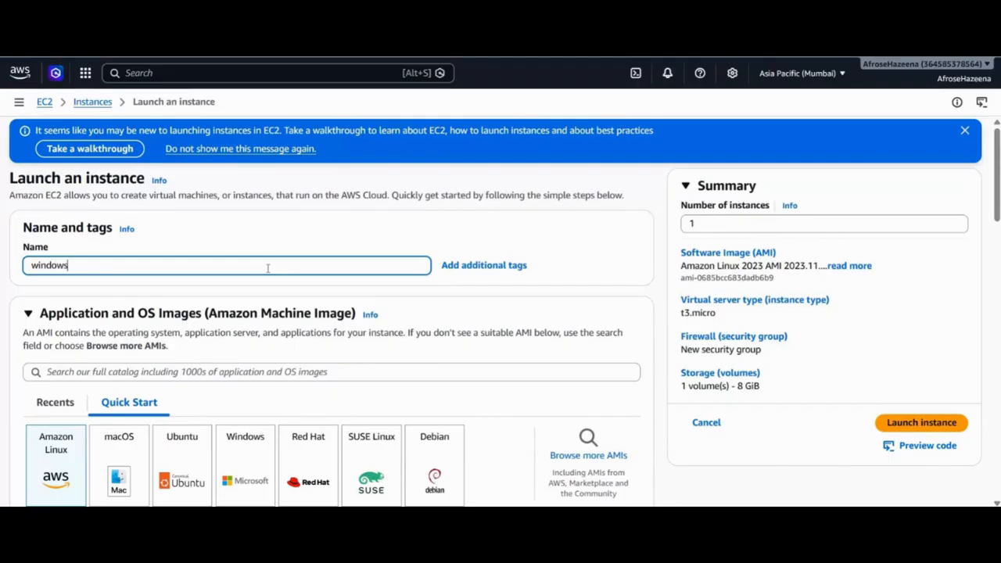
scroll(267, 269, "down", 2)
scroll(267, 268, "down", 3)
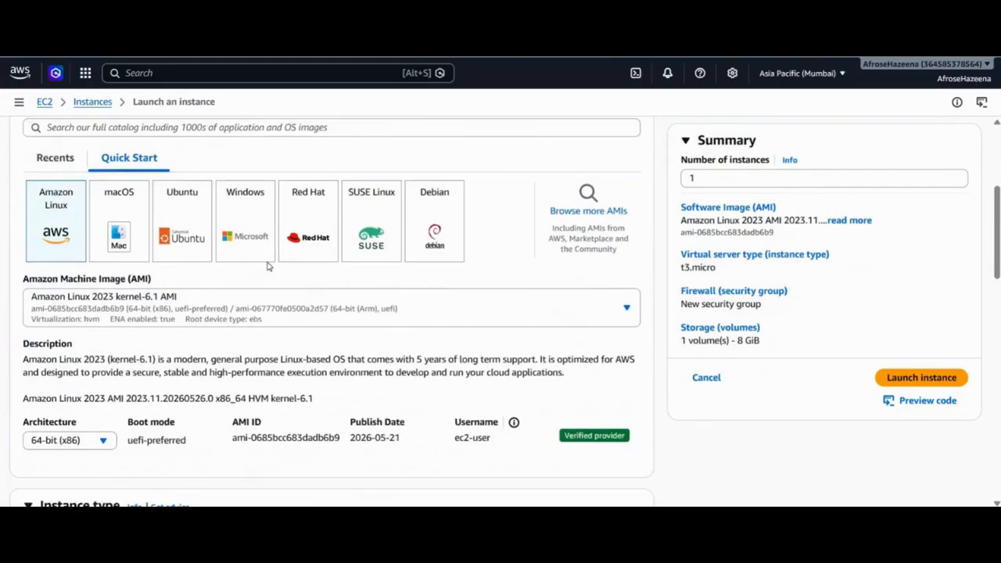
left_click(268, 264)
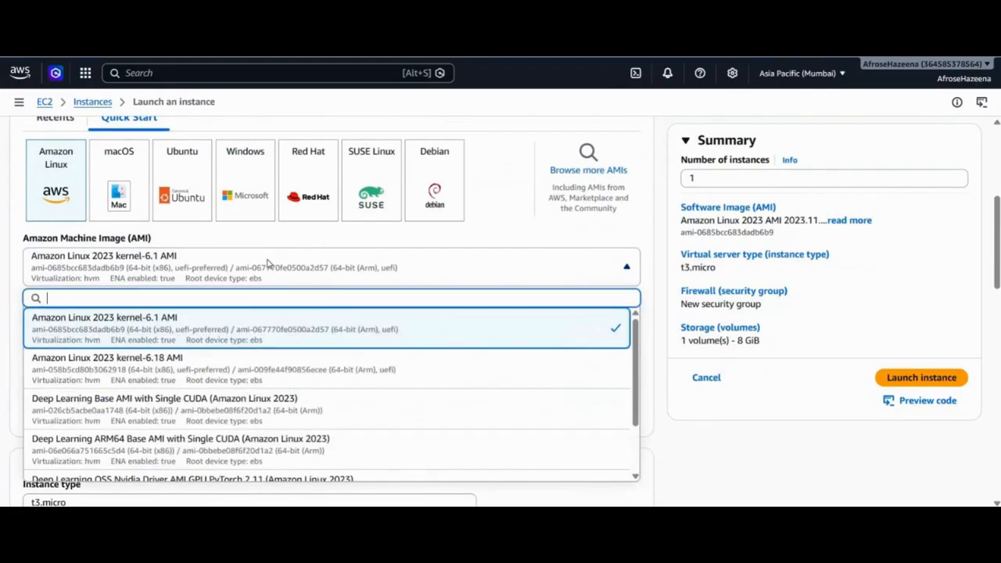
left_click(231, 207)
left_click(232, 207)
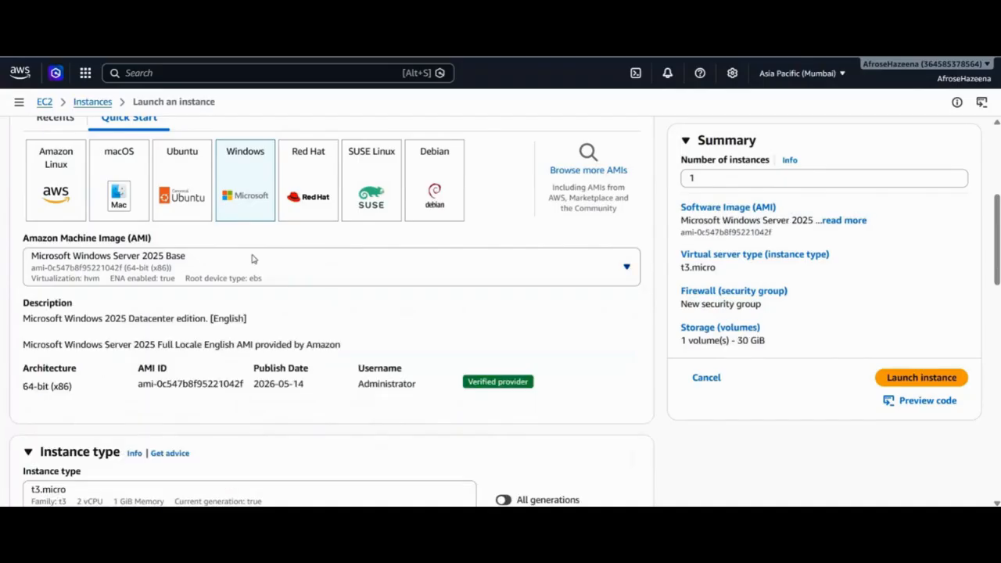
left_click(253, 260)
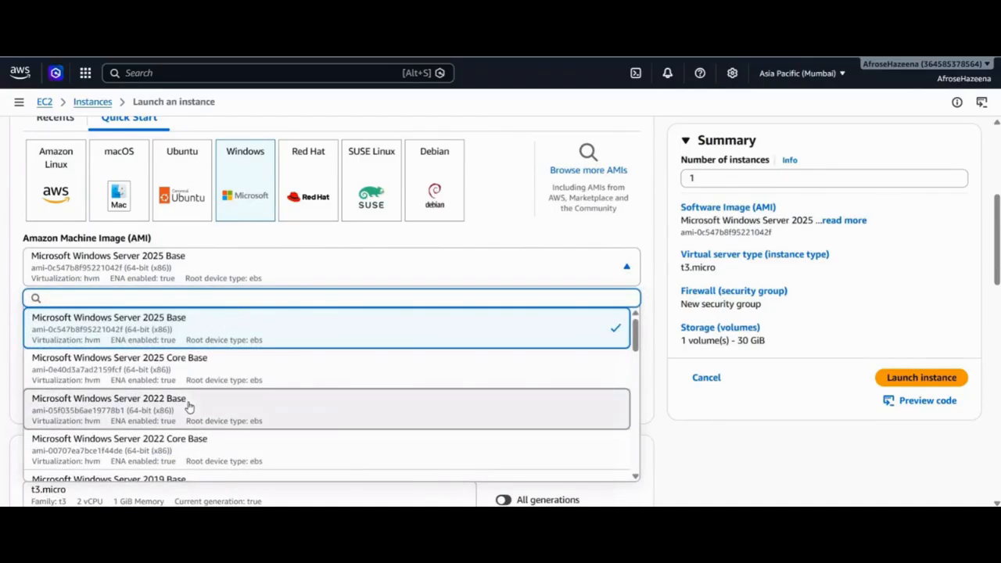
left_click(189, 408)
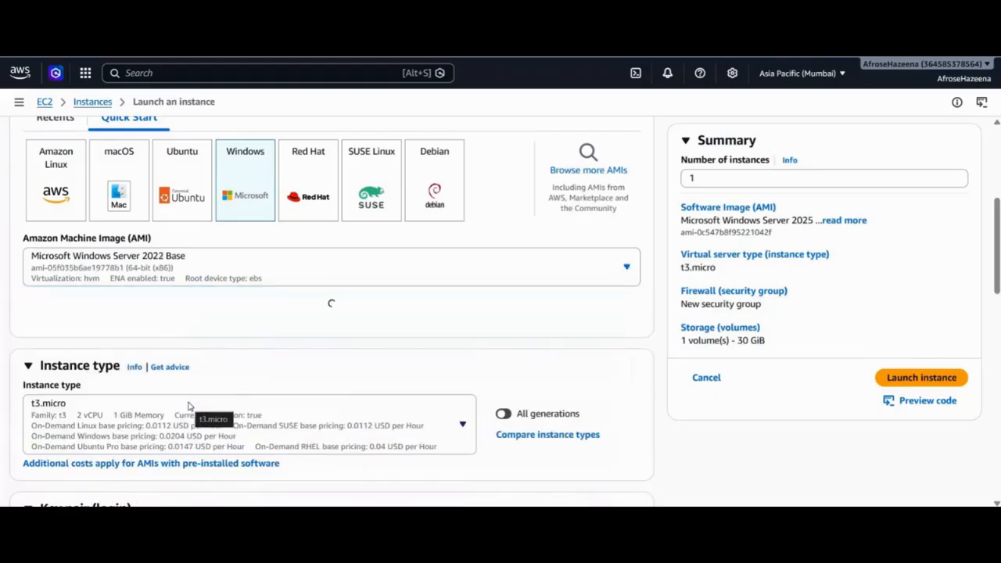
Edit the instance's network settings to use custom-vpc with the custom-subnet-1 subnet.
scroll(188, 406, "down", 2)
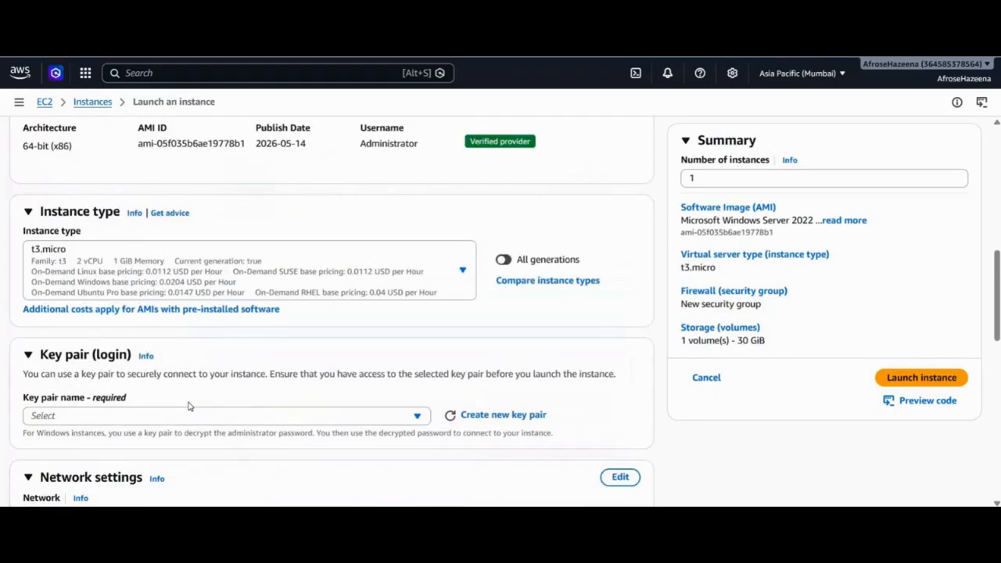
scroll(188, 406, "down", 3)
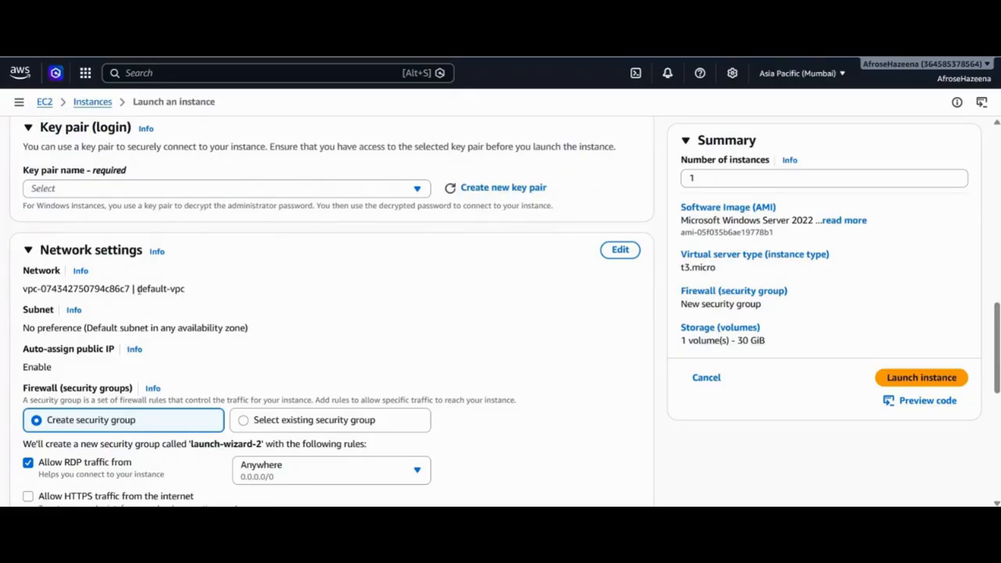
left_click_drag(138, 290, 188, 291)
left_click(413, 271)
left_click(620, 249)
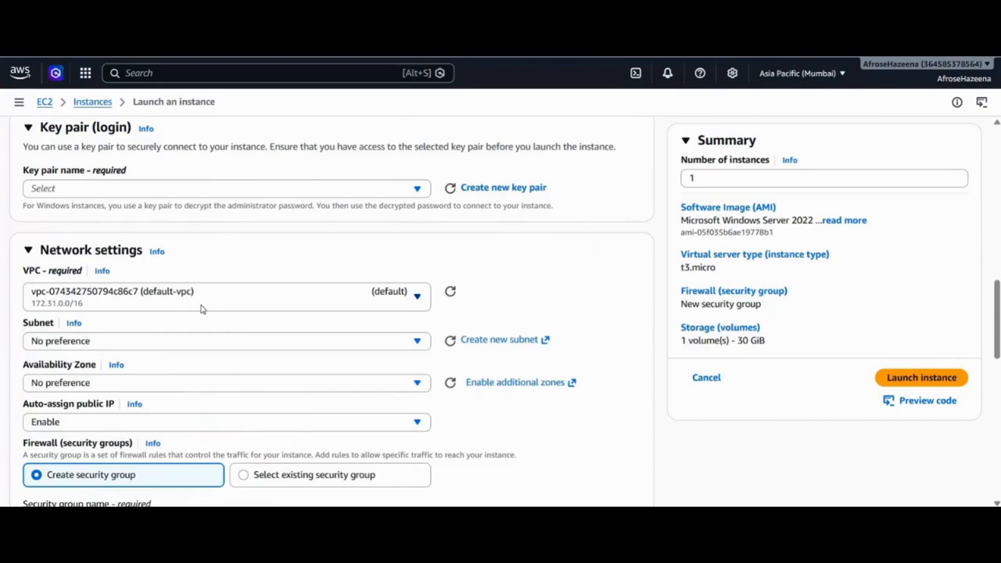
left_click(201, 308)
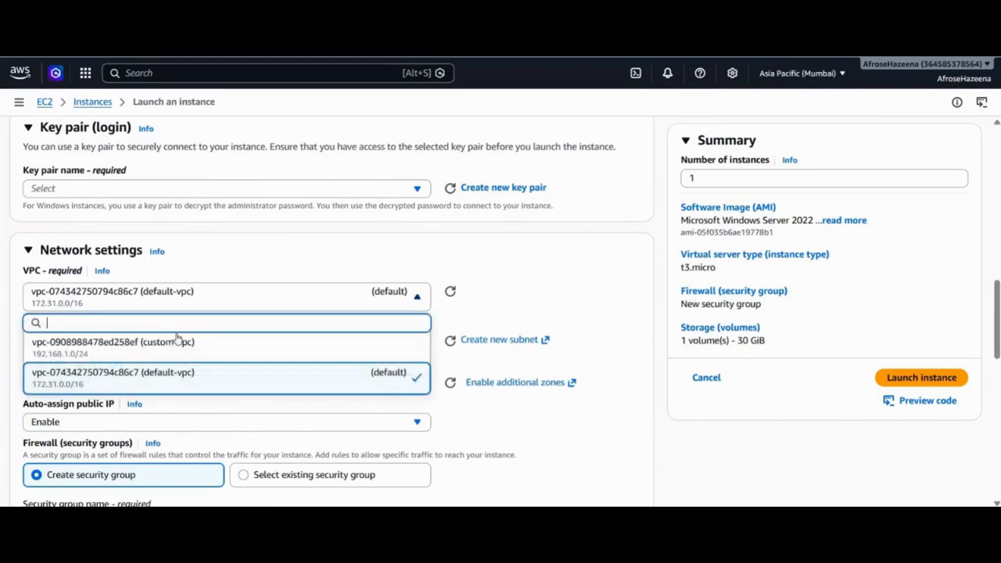
left_click(162, 348)
left_click(160, 352)
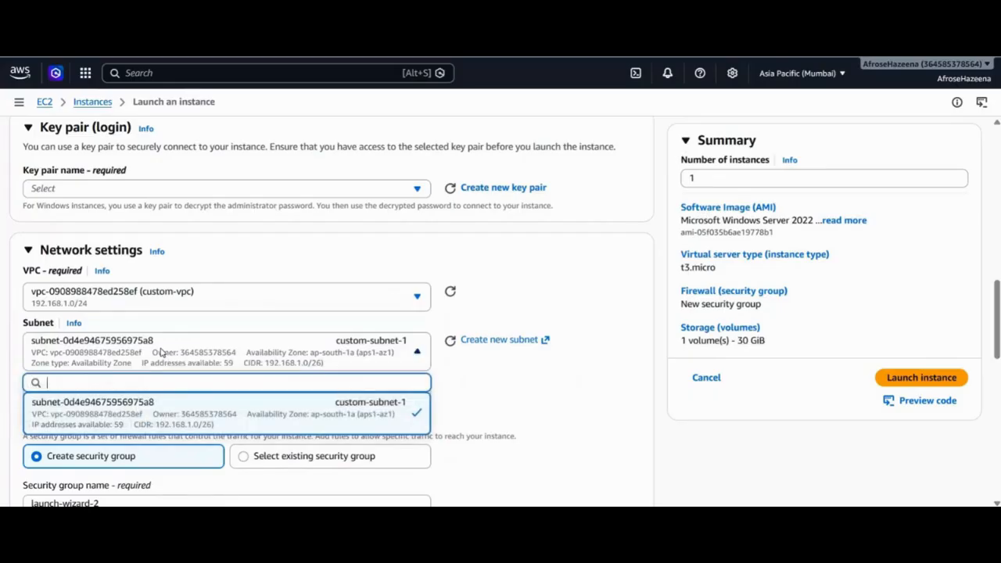
left_click(173, 405)
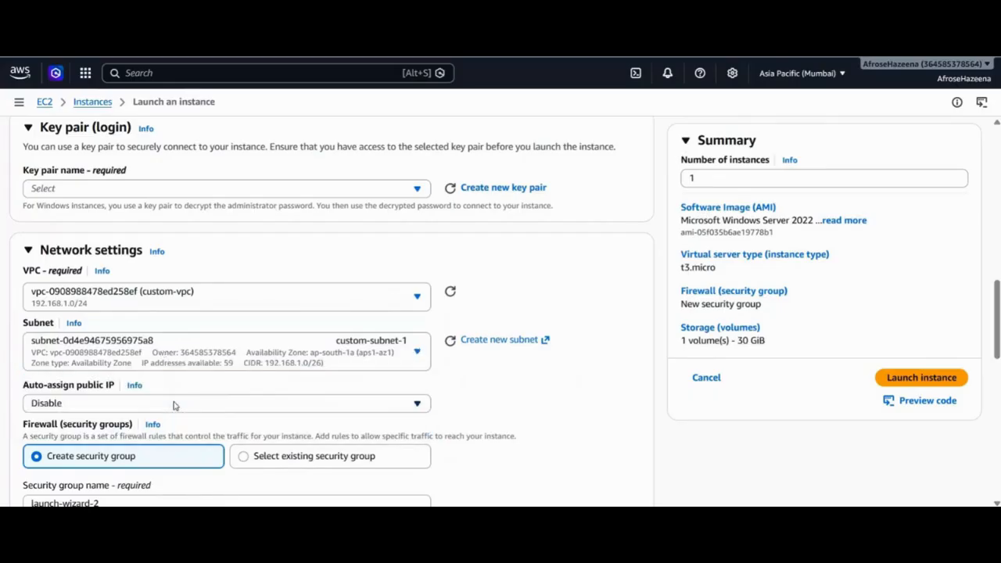
Enable auto-assignment of a public IP for the instance.
scroll(174, 407, "down", 1)
left_click(165, 331)
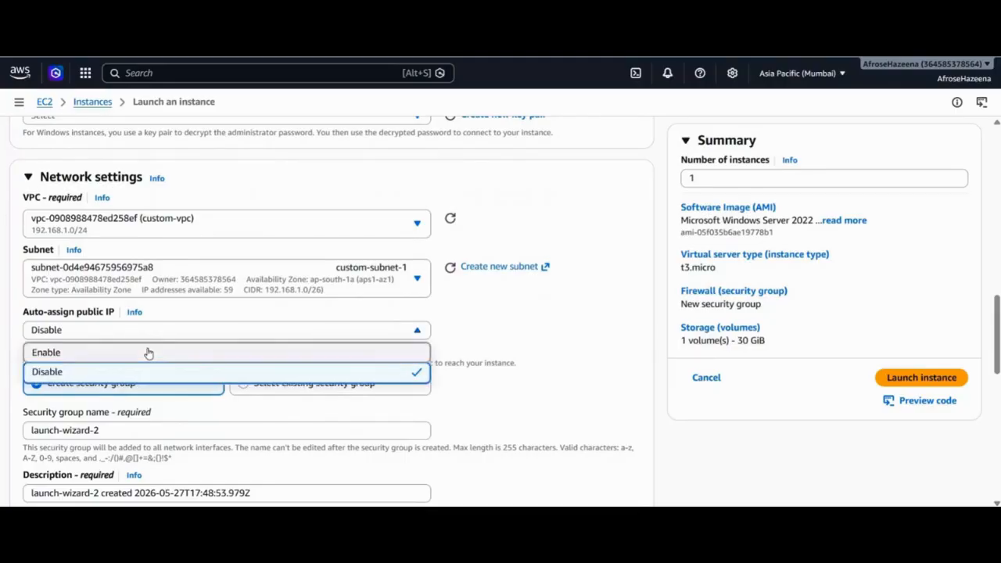
left_click(148, 354)
scroll(149, 352, "down", 2)
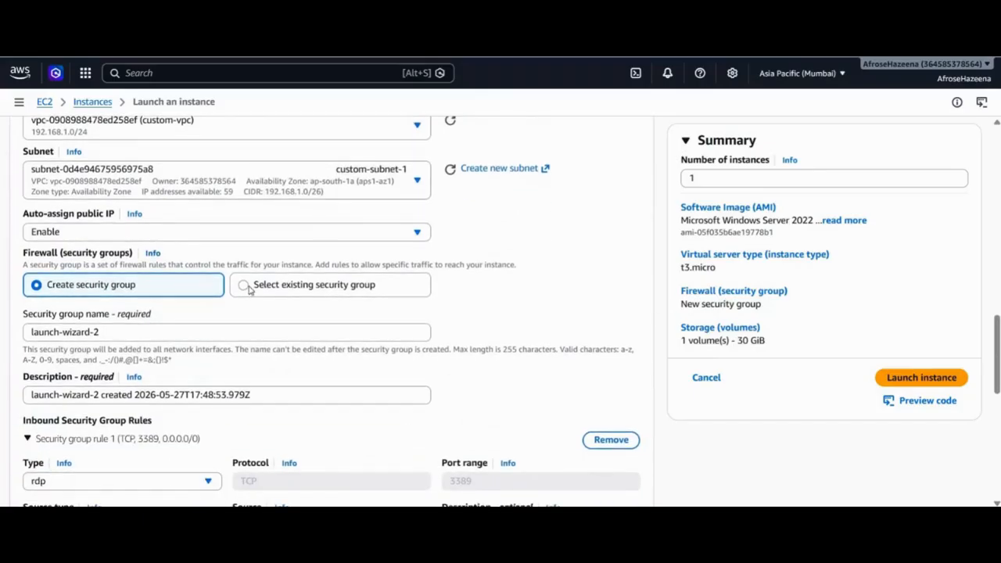
left_click(249, 288)
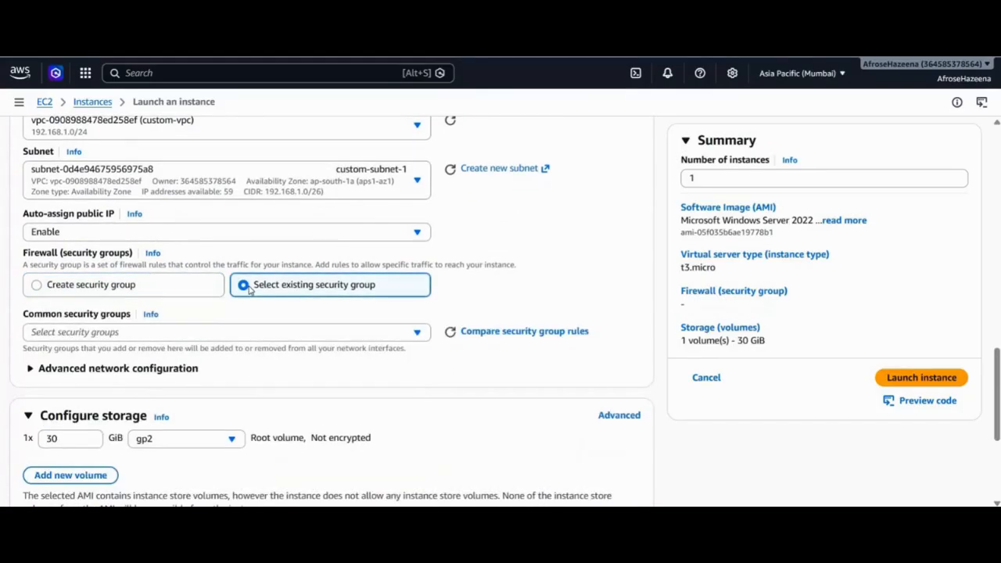
left_click(210, 335)
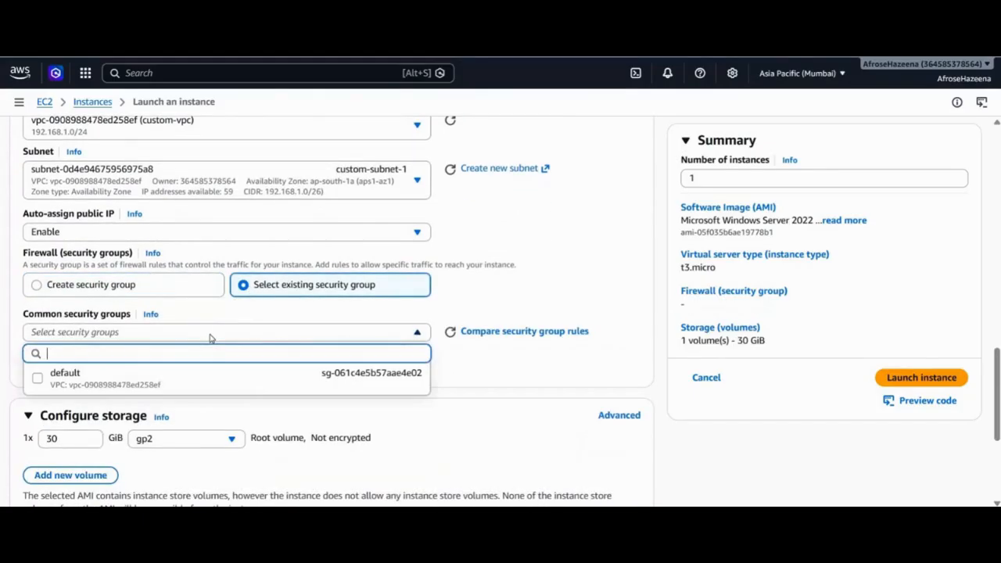
left_click(293, 410)
left_click(263, 333)
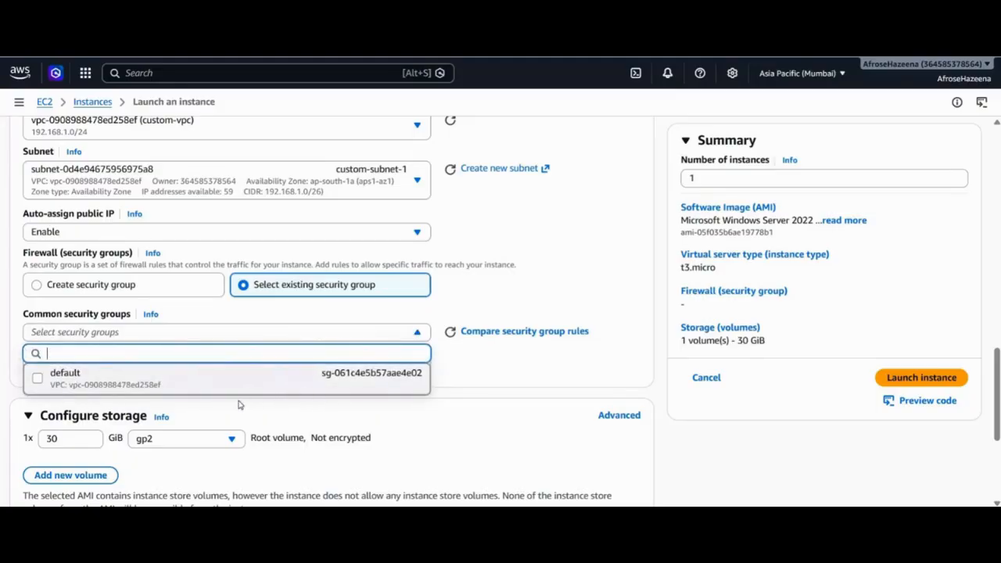
left_click(180, 332)
left_click(151, 286)
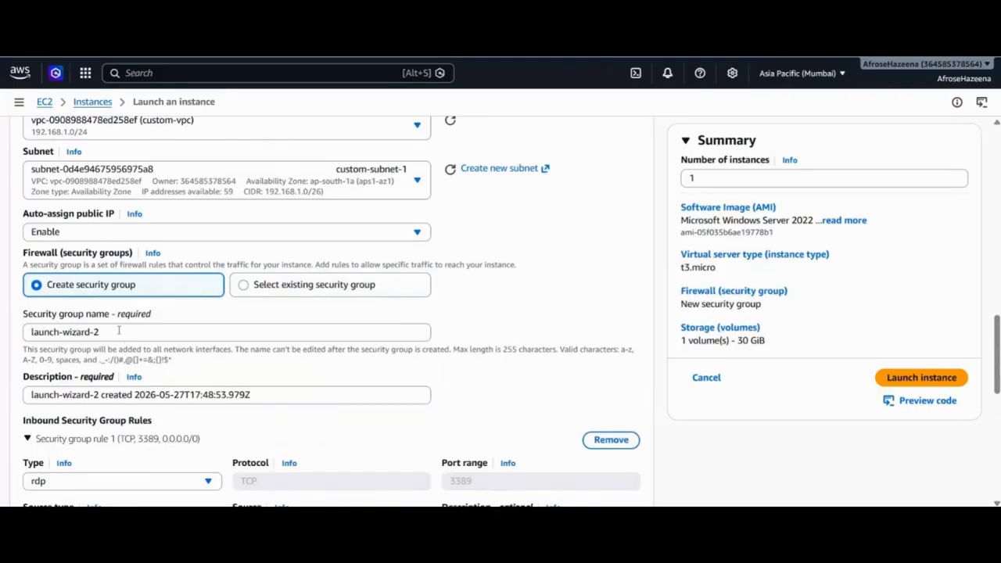
Name the new security group custom-vpc-sg.
left_click_drag(119, 330, 26, 333)
key("BackSpace")
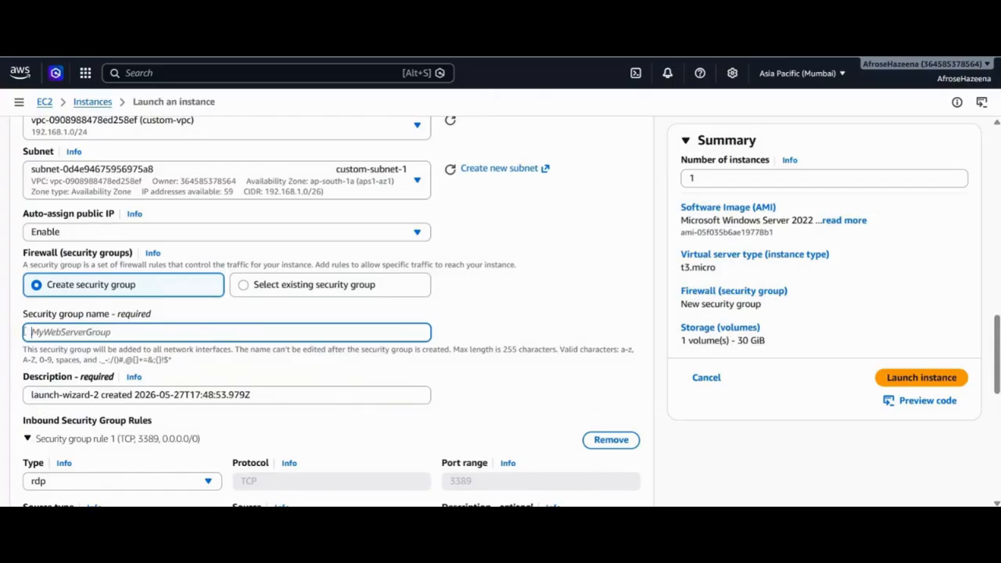
type("custom-vpc-sg")
scroll(336, 313, "down", 1)
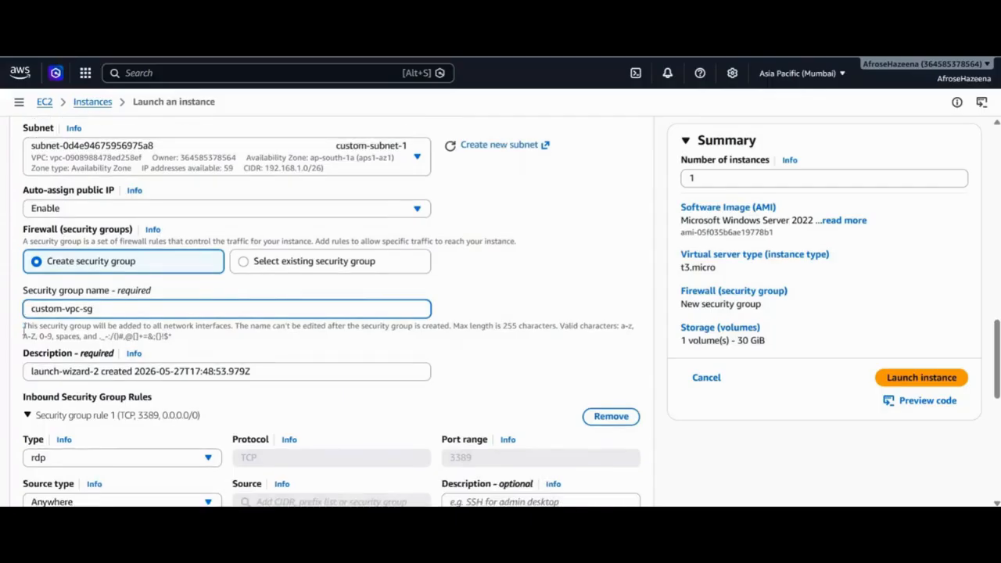
scroll(24, 333, "down", 1)
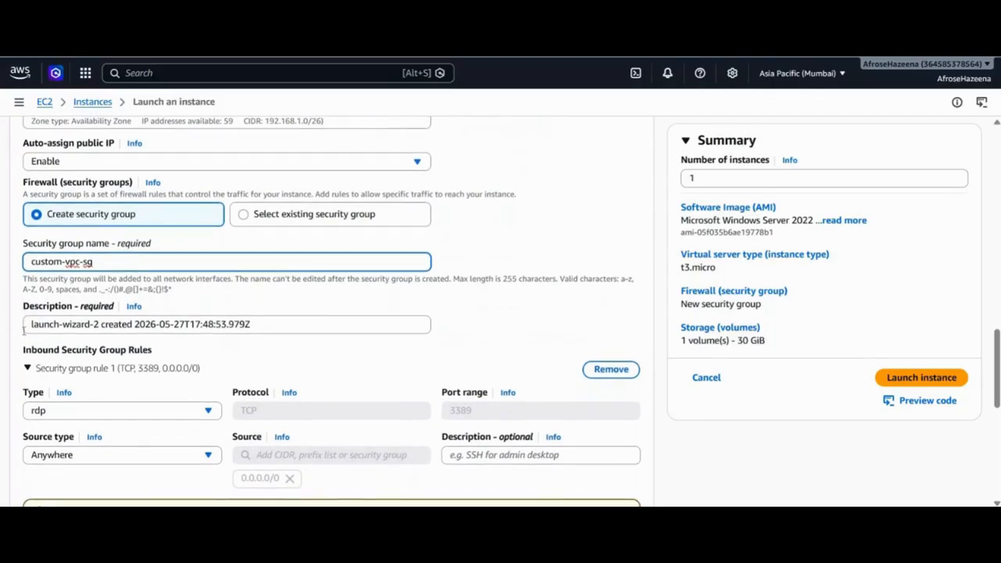
Assign the firstkey-mumbai key pair to the instance for login.
scroll(24, 335, "up", 3)
scroll(24, 335, "up", 1)
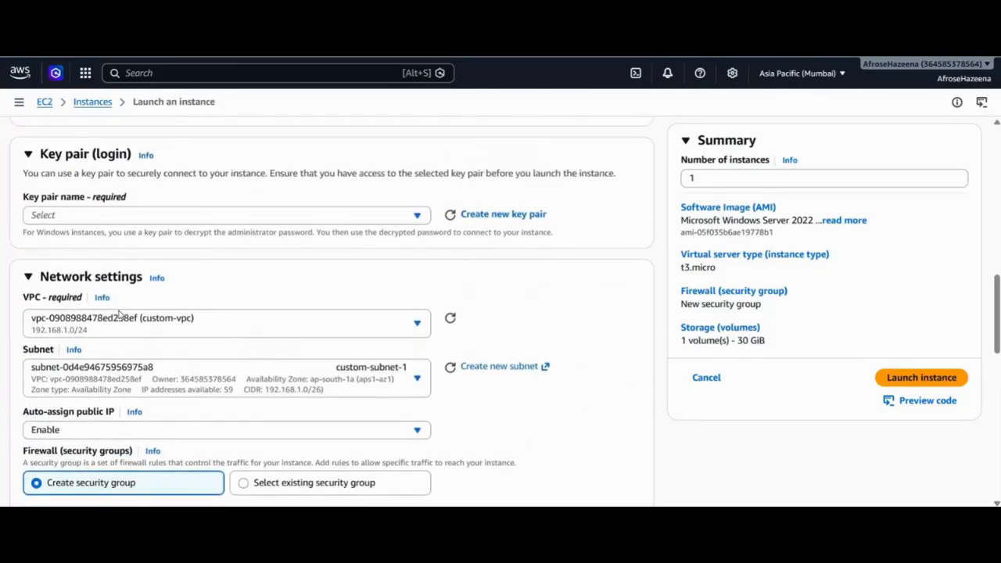
left_click(152, 216)
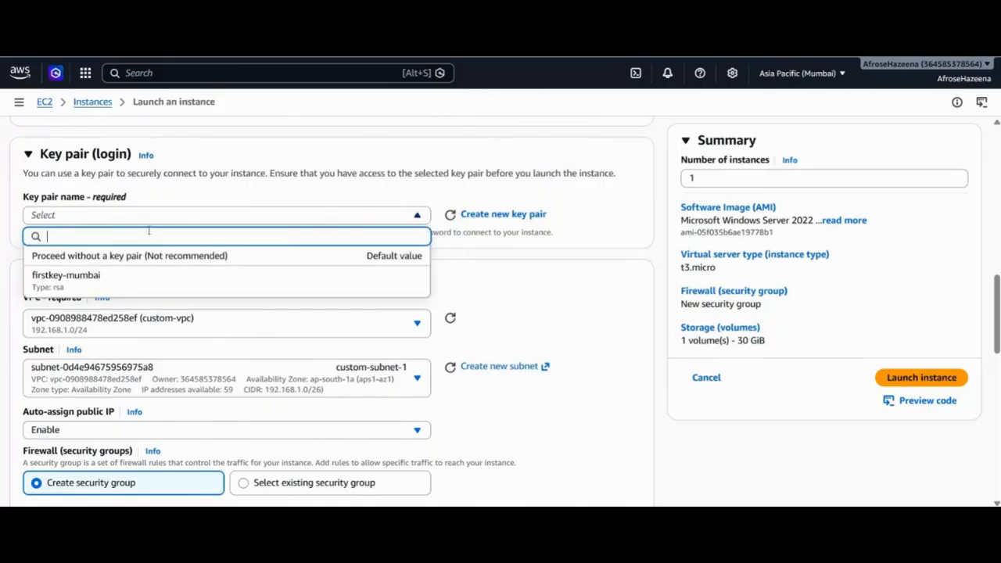
left_click(144, 281)
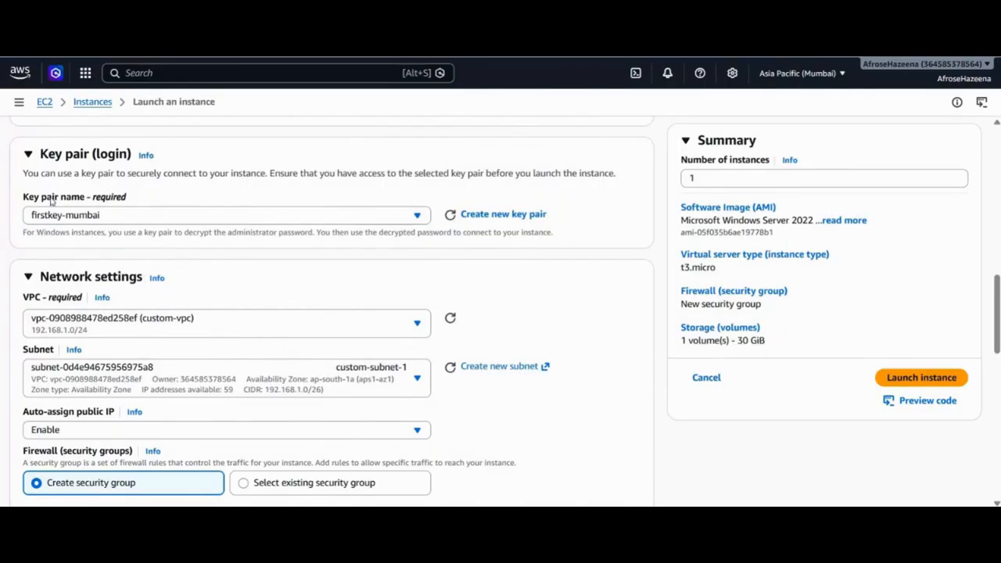
Launch the instance with the configured security group and open it in the instances list.
scroll(164, 243, "down", 4)
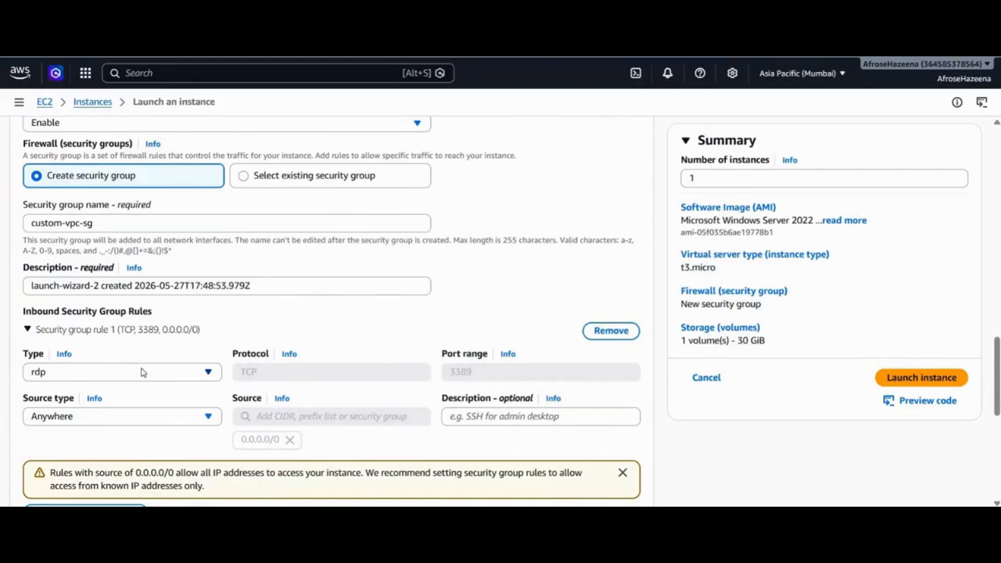
scroll(94, 352, "down", 1)
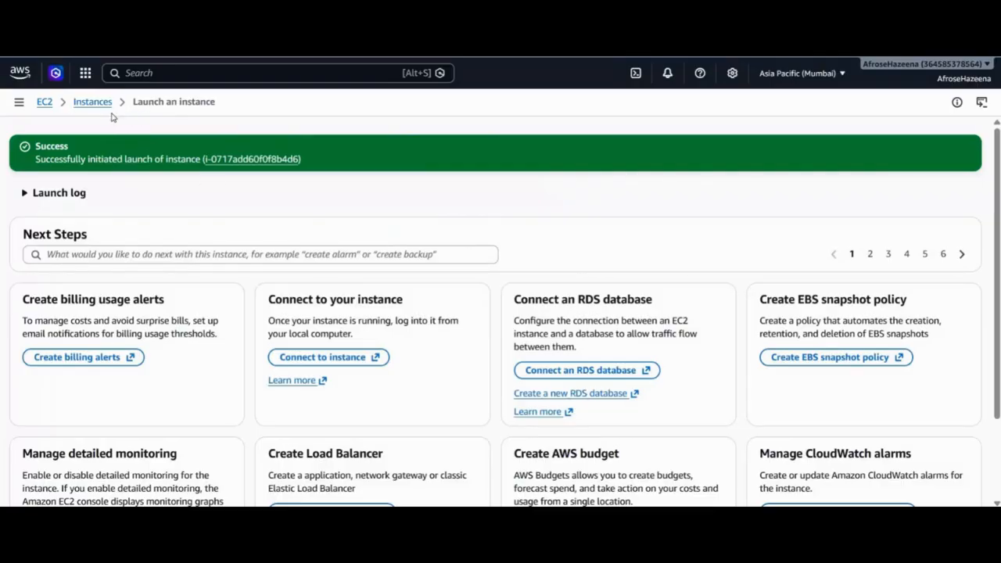
left_click(206, 160)
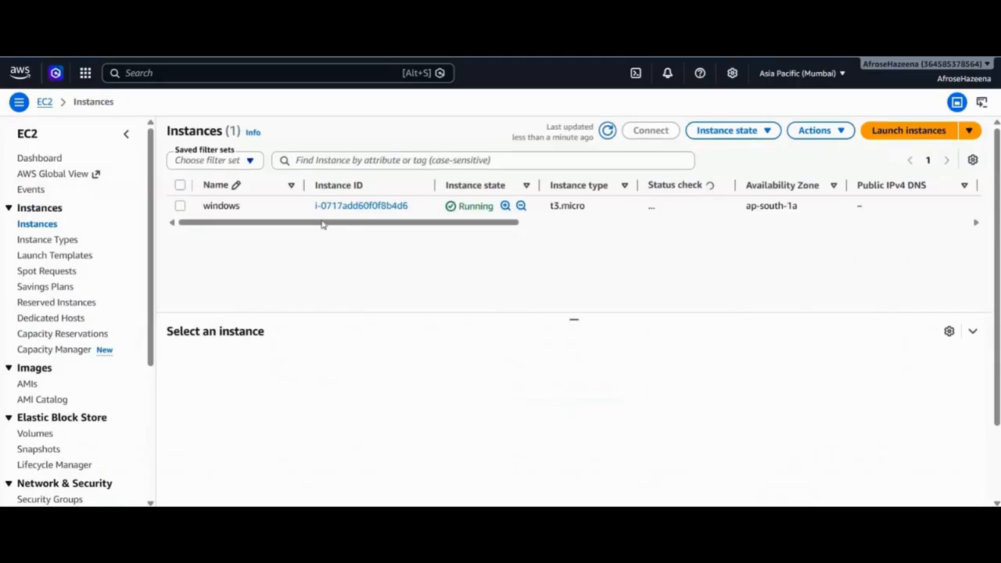
Select the windows instance and examine the public and private IPv4 addresses in its summary.
left_click(180, 206)
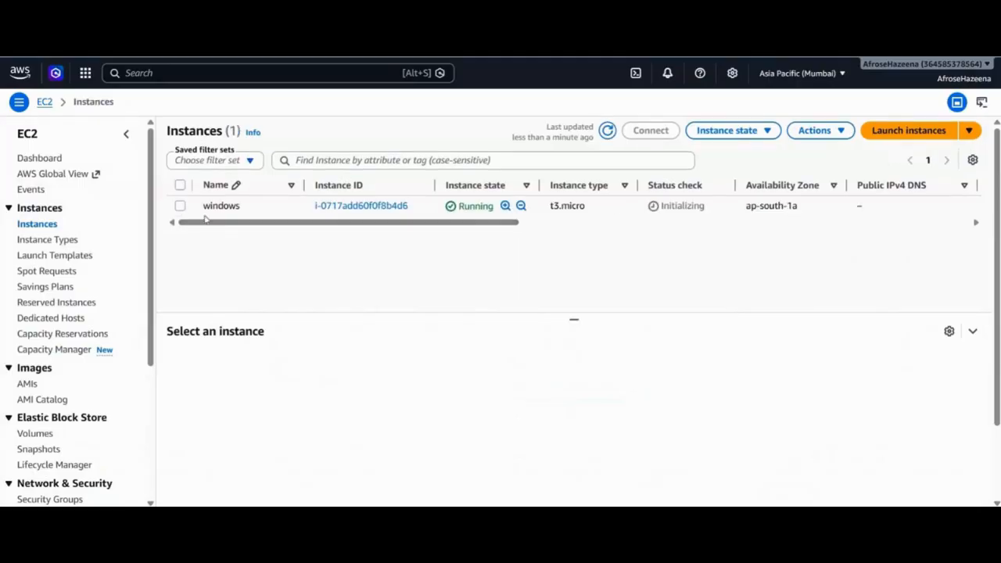
scroll(417, 391, "down", 3)
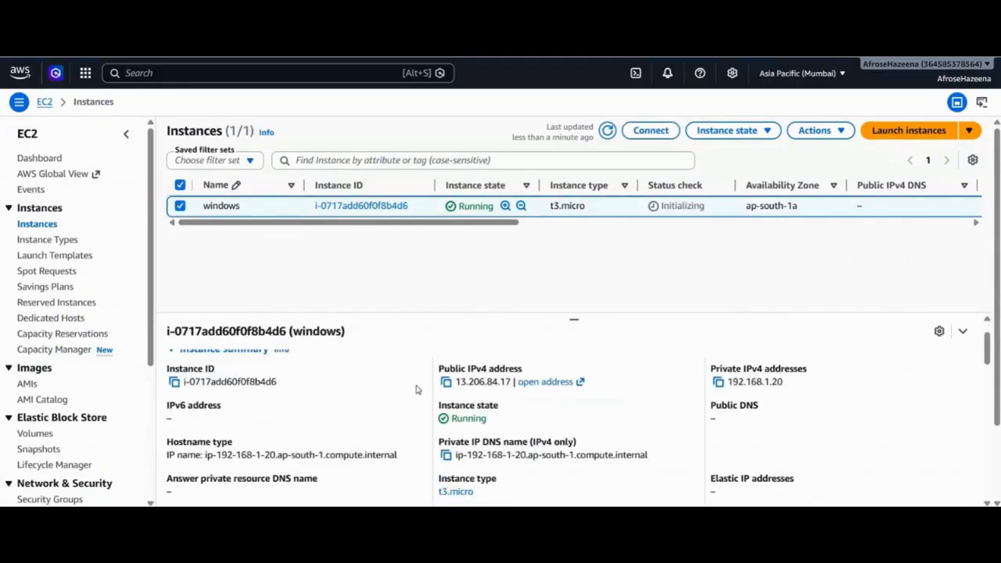
scroll(417, 390, "up", 2)
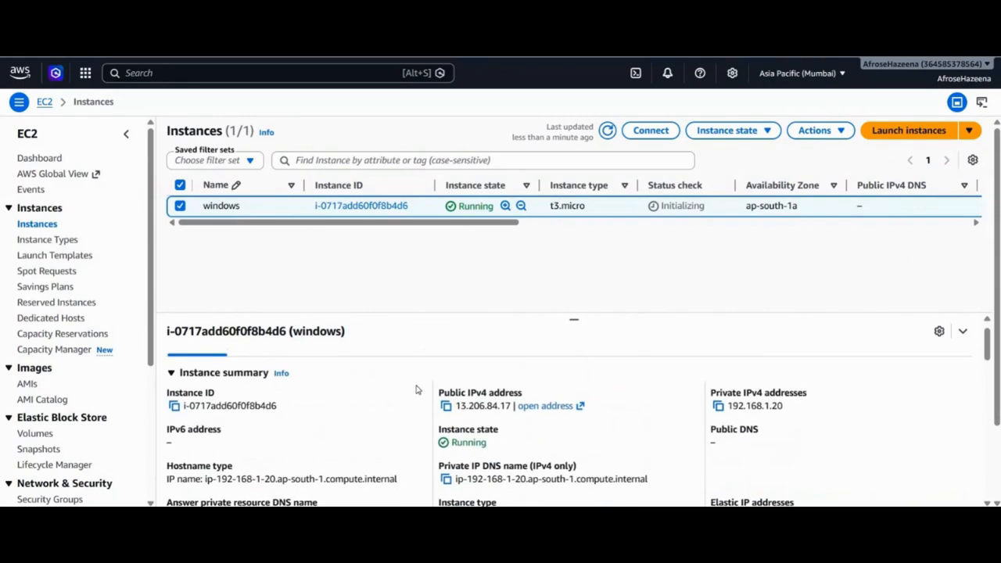
double_click(730, 408)
left_click(678, 422)
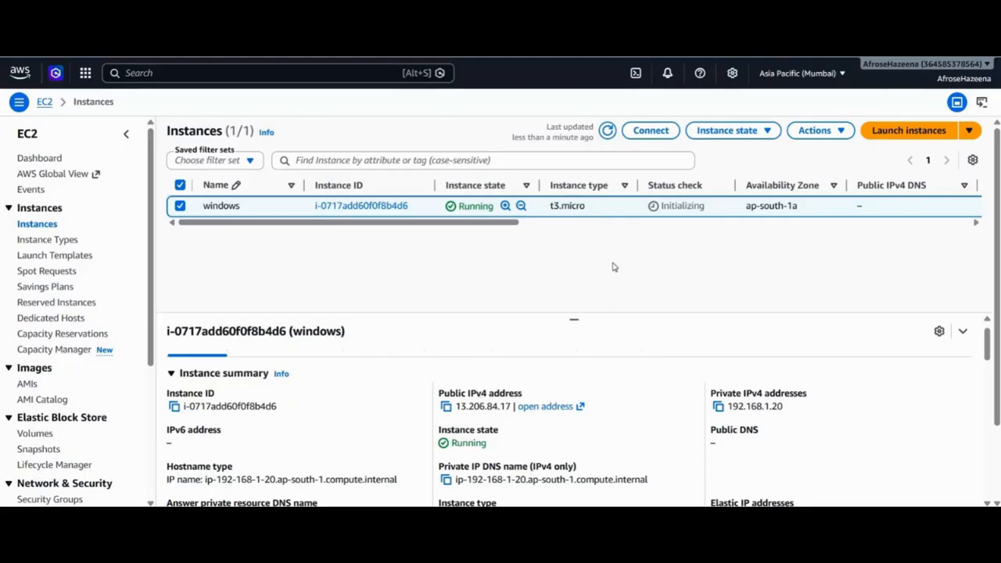
Refresh the instance's status check and open its RDP client connection details.
left_click(608, 131)
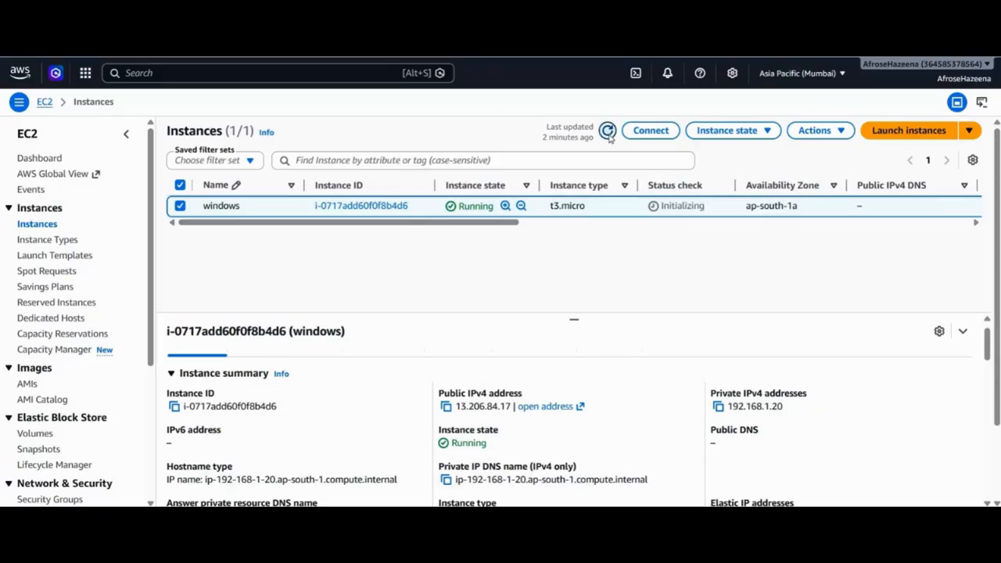
left_click(609, 133)
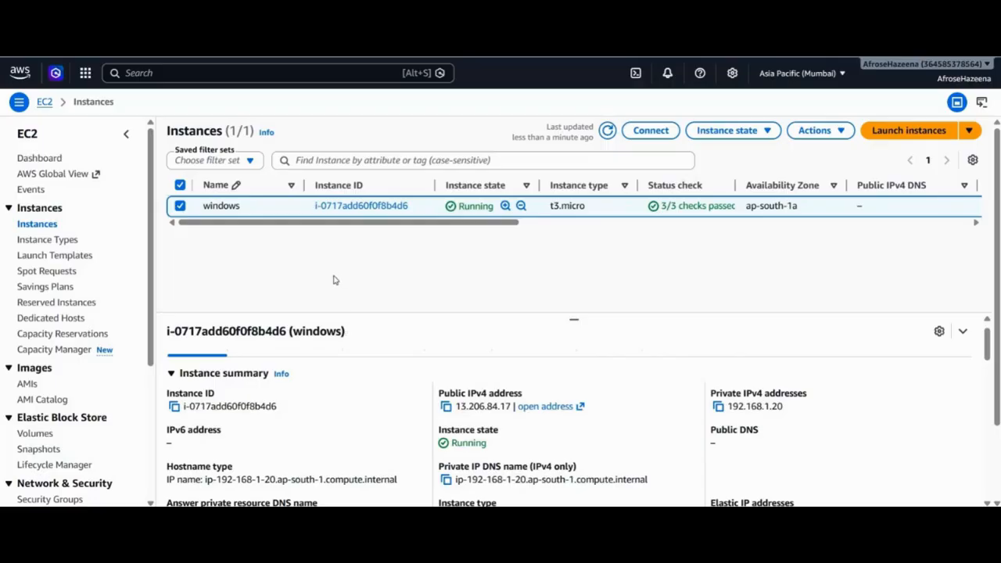
left_click(652, 131)
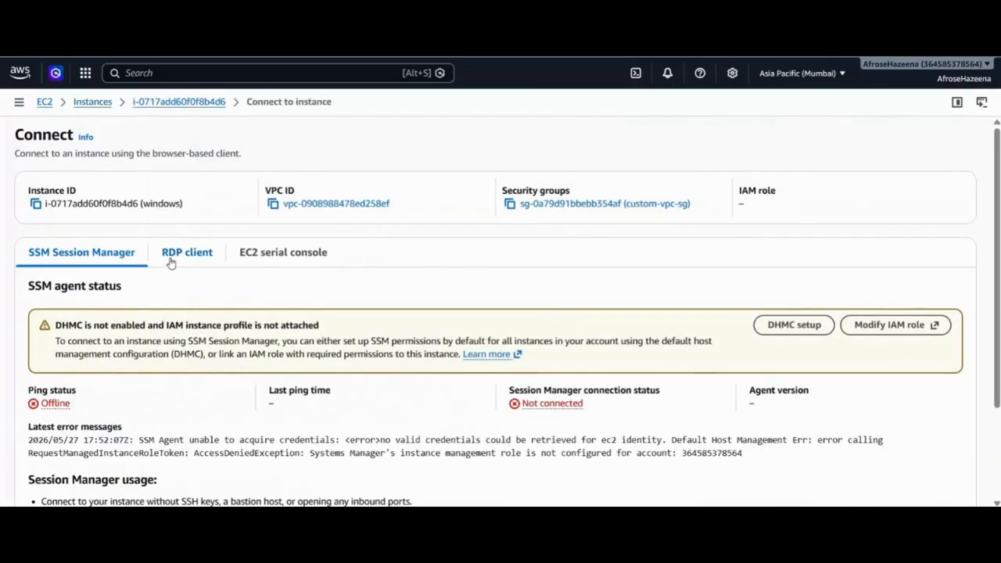
left_click(170, 262)
scroll(220, 380, "down", 2)
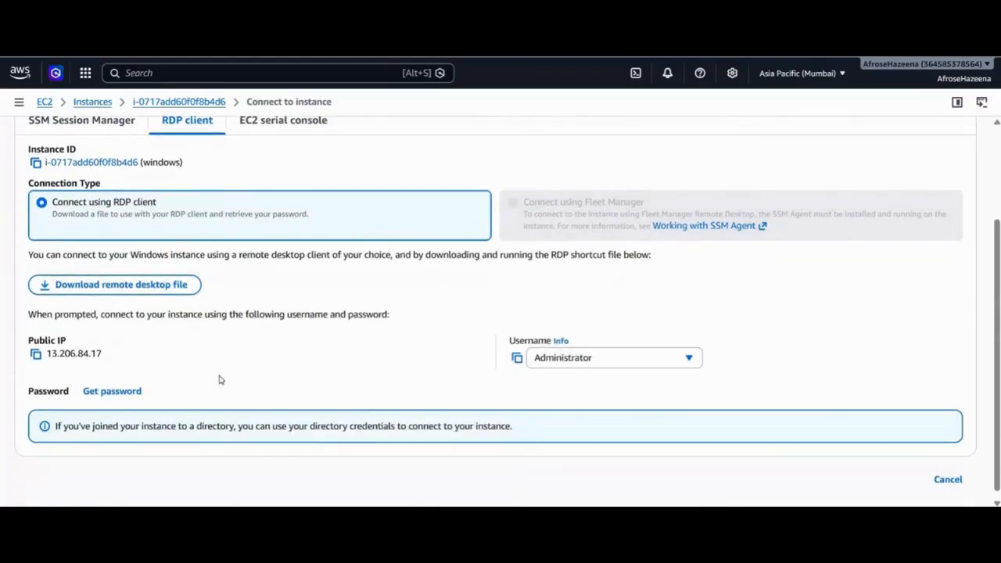
Upload the private key file firstkey-mumbai.pem and decrypt the instance's Windows administrator password.
left_click(112, 391)
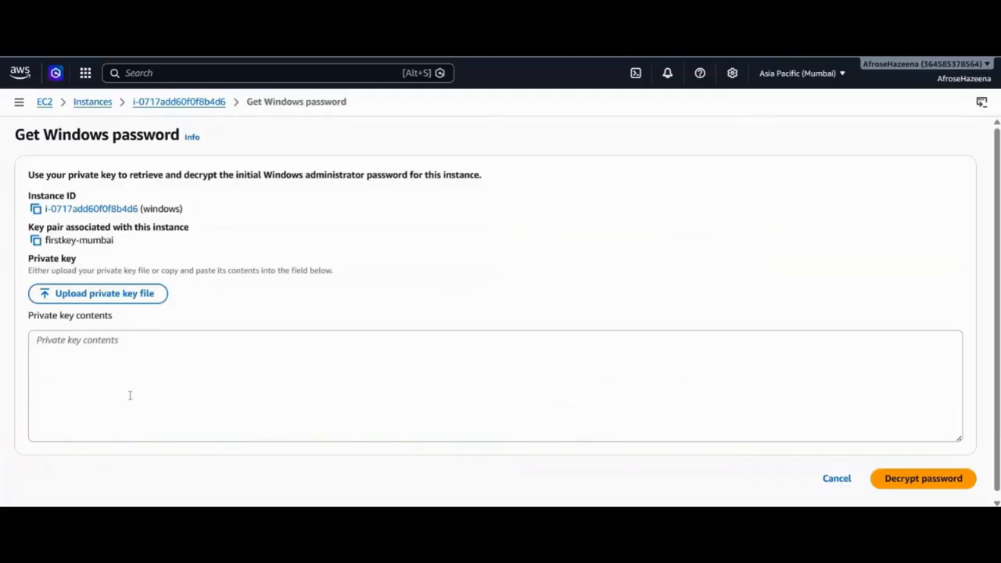
left_click(129, 303)
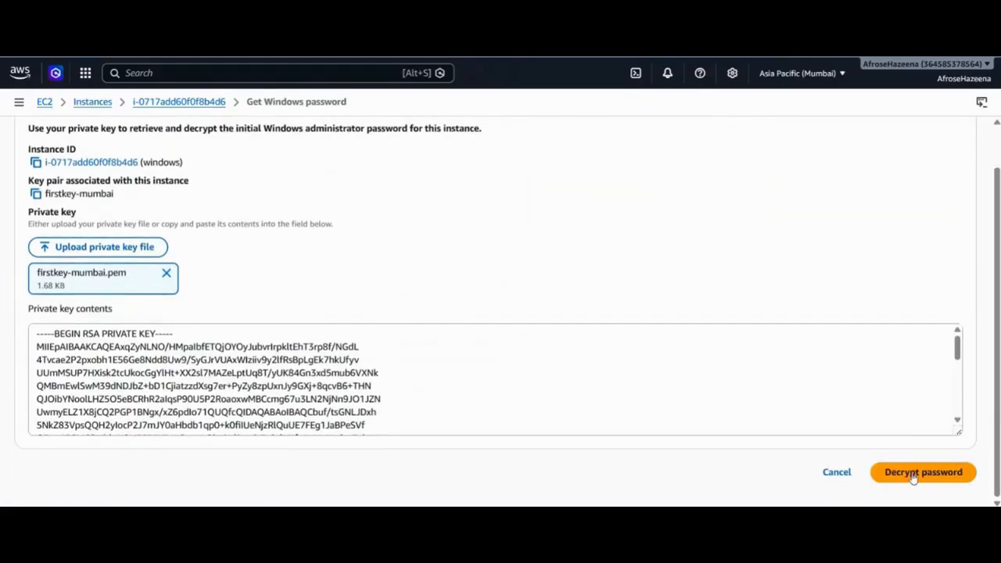
left_click(913, 478)
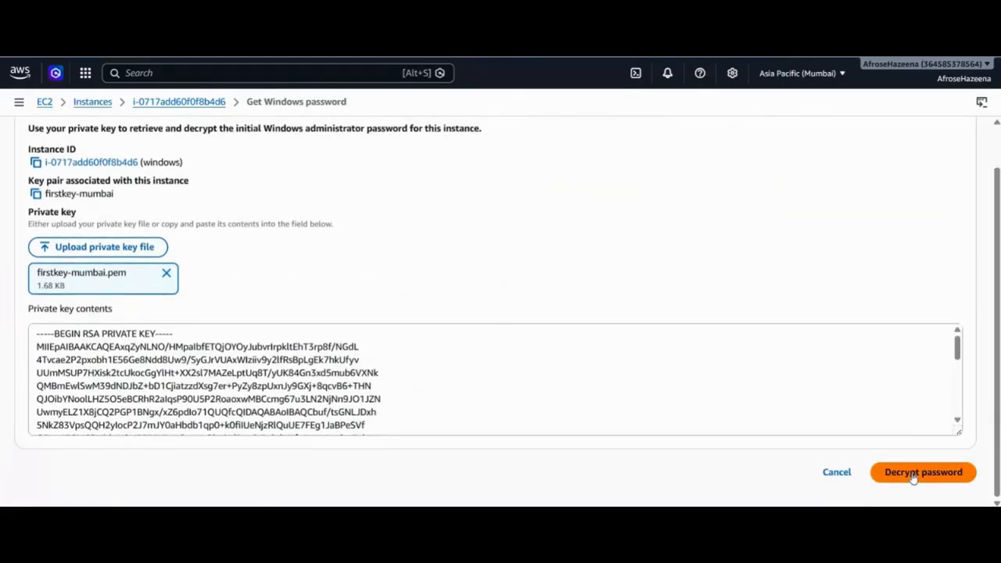
scroll(315, 387, "down", 2)
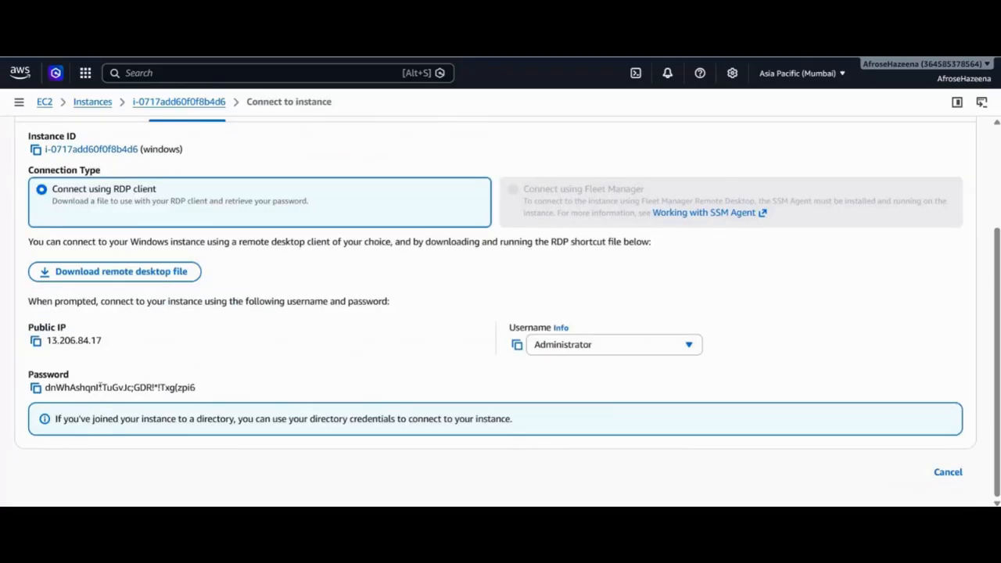
Copy the instance's public IP, switch to Remote Desktop Connection and start a connection to 13.206.84.17.
left_click(36, 342)
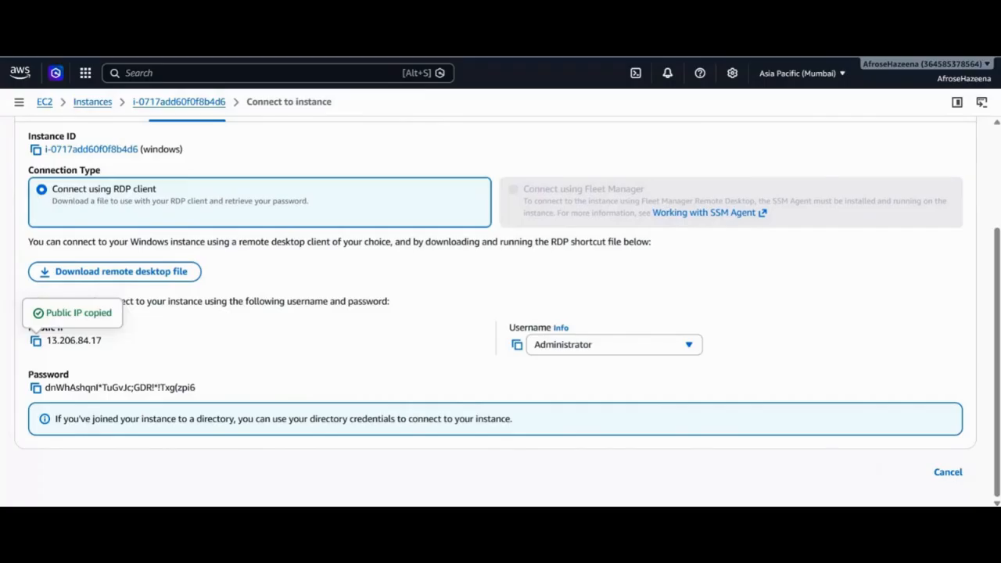
key("super")
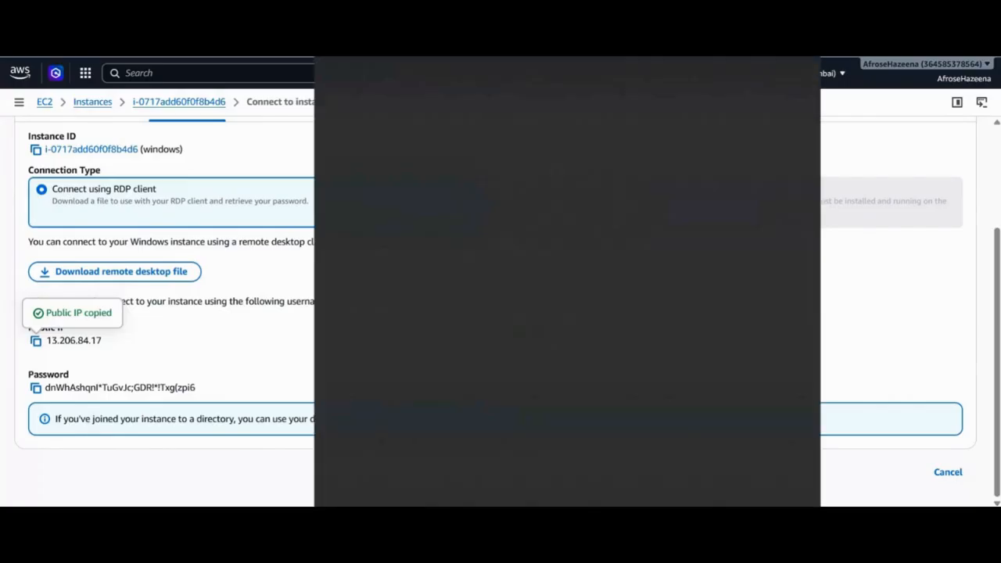
type("Remo")
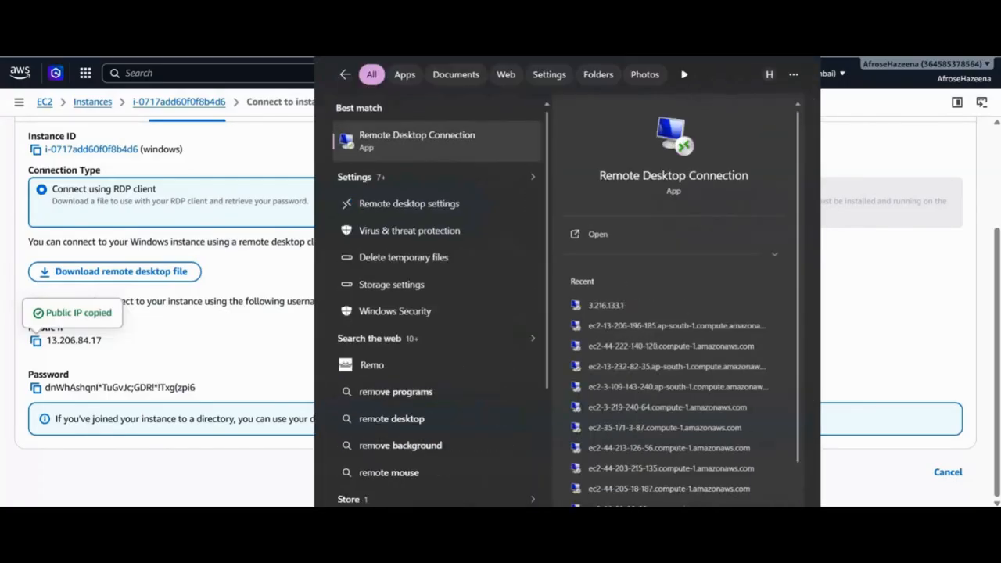
type("te desktop")
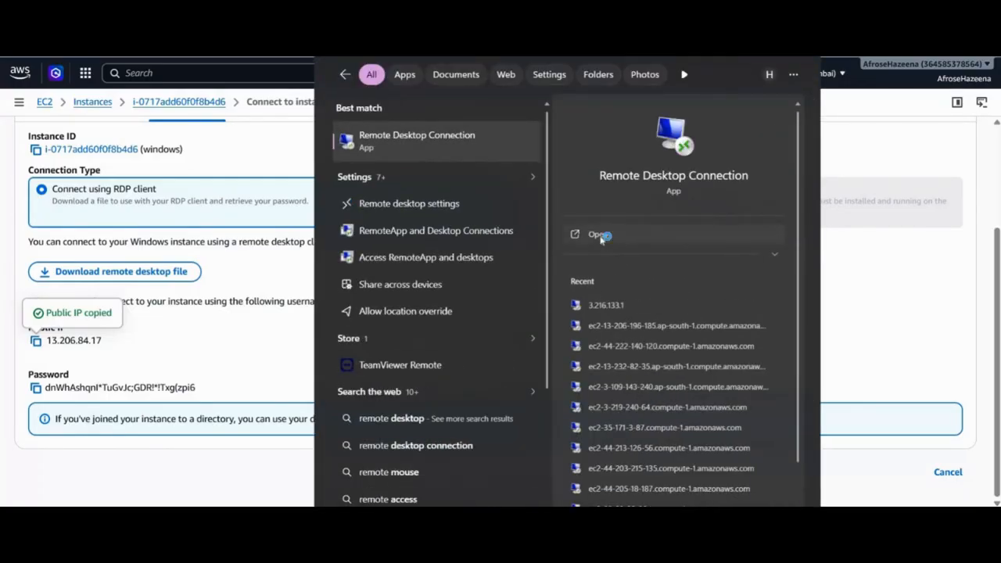
left_click(601, 236)
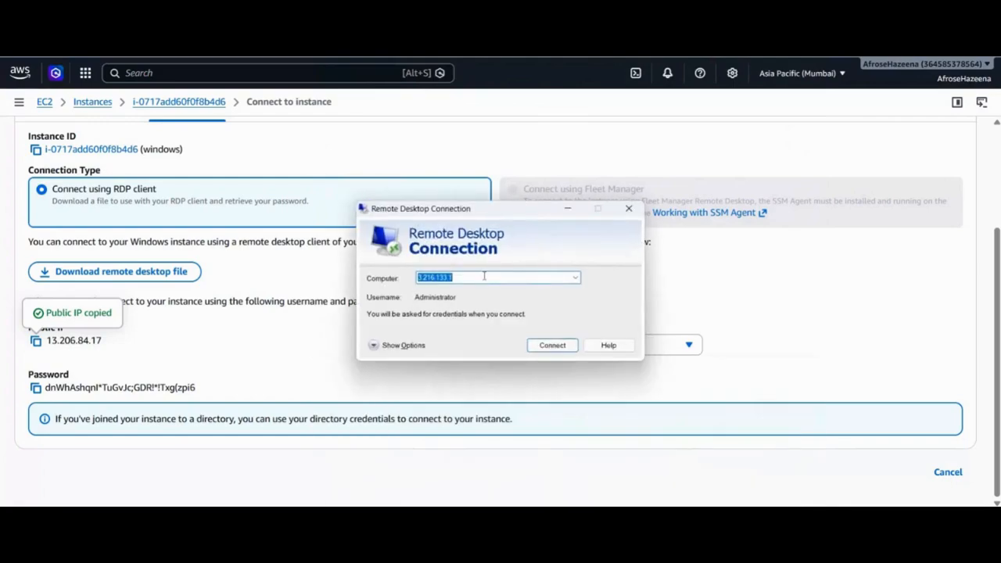
key("ctrl+v")
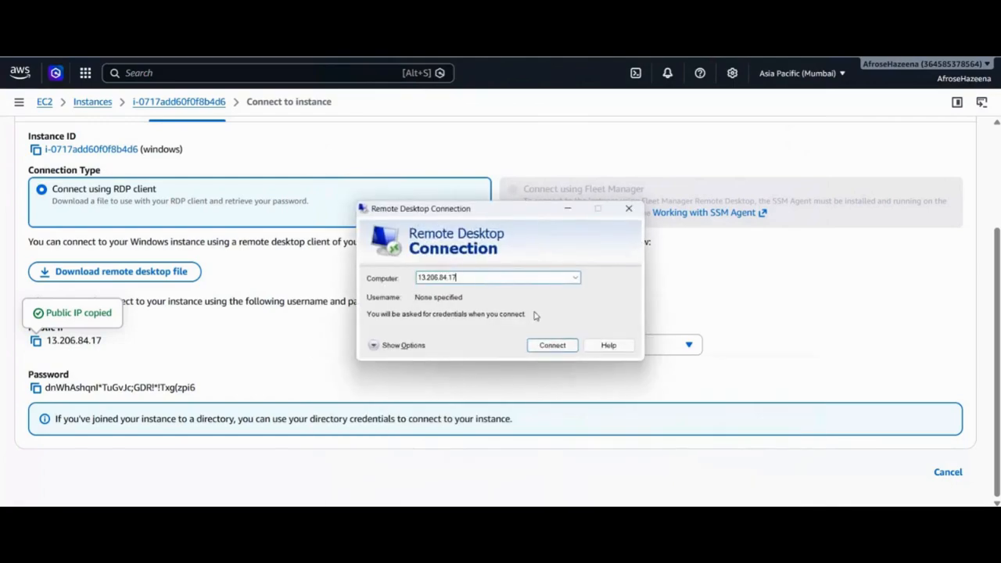
left_click(555, 347)
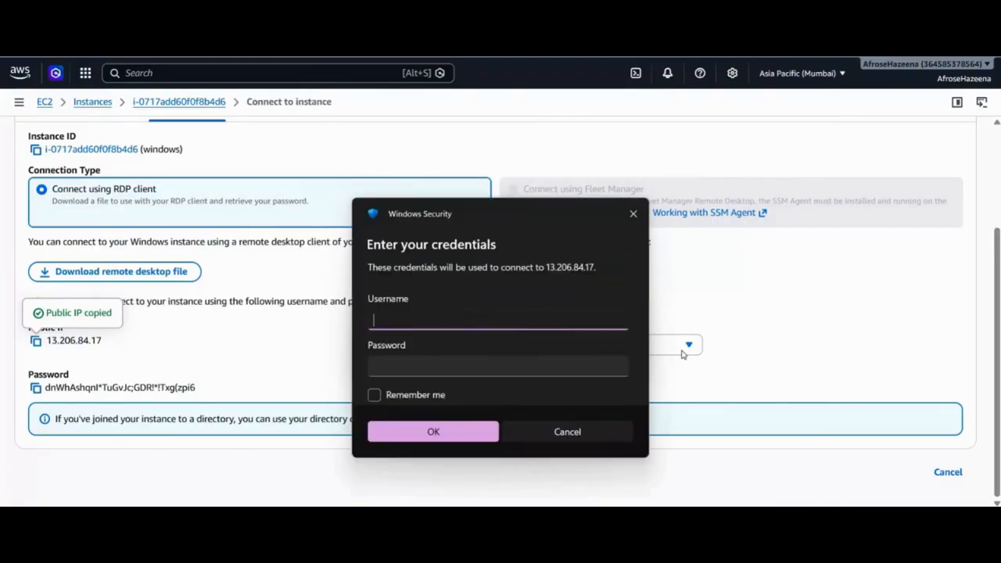
Return to the Remote Desktop credentials prompt and enter Administrator as the username.
left_click(687, 345)
left_click(571, 350)
left_click(516, 347)
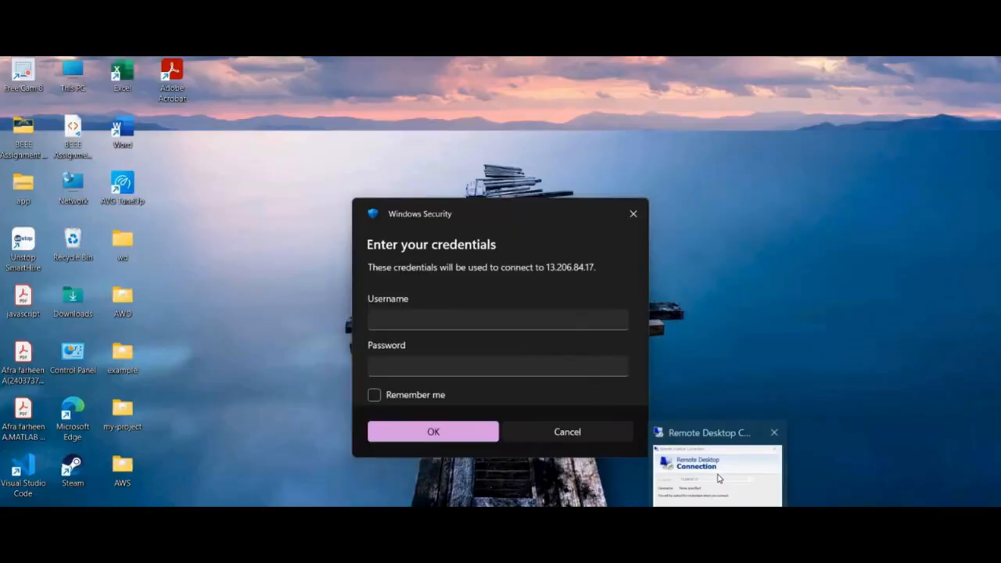
left_click(718, 469)
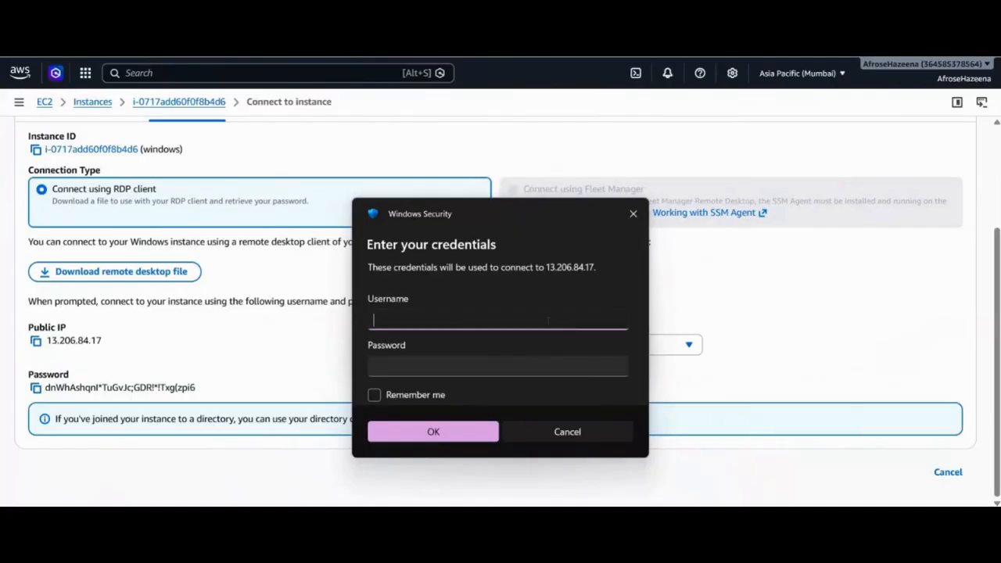
type("Administrator")
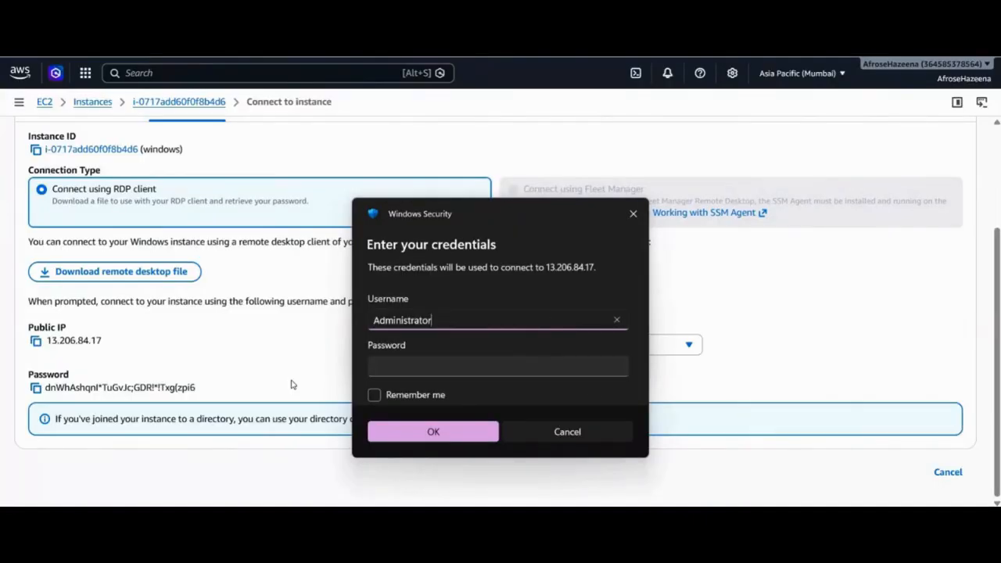
Copy the decrypted password from the AWS console into the credentials prompt, submit it and accept the untrusted certificate to connect.
left_click(36, 388)
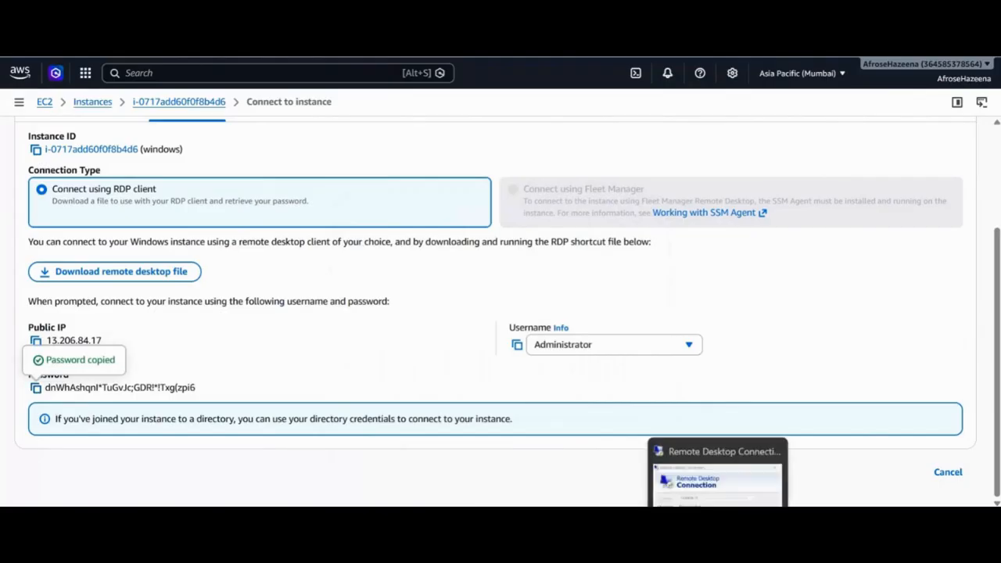
left_click(718, 470)
left_click(498, 366)
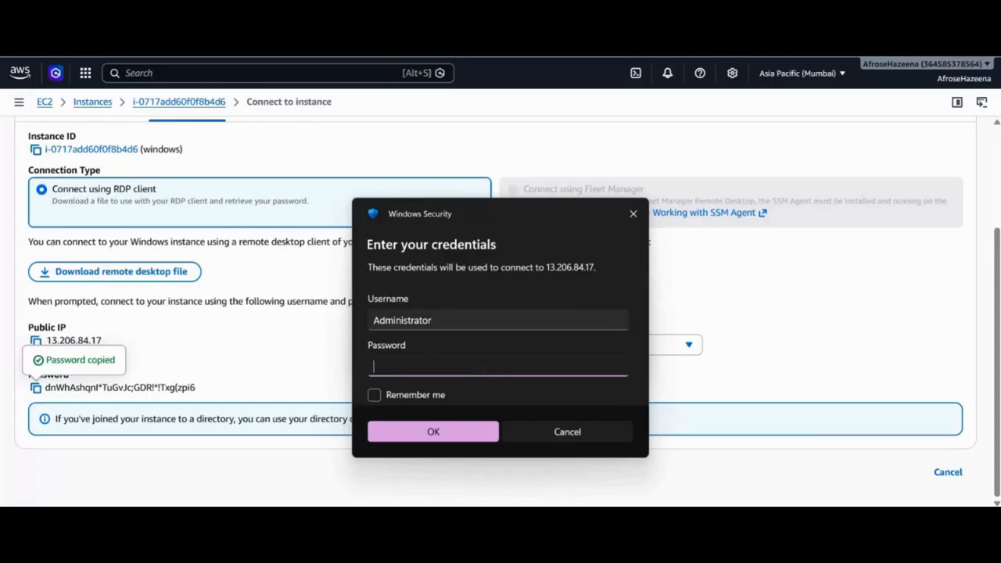
key("ctrl+v")
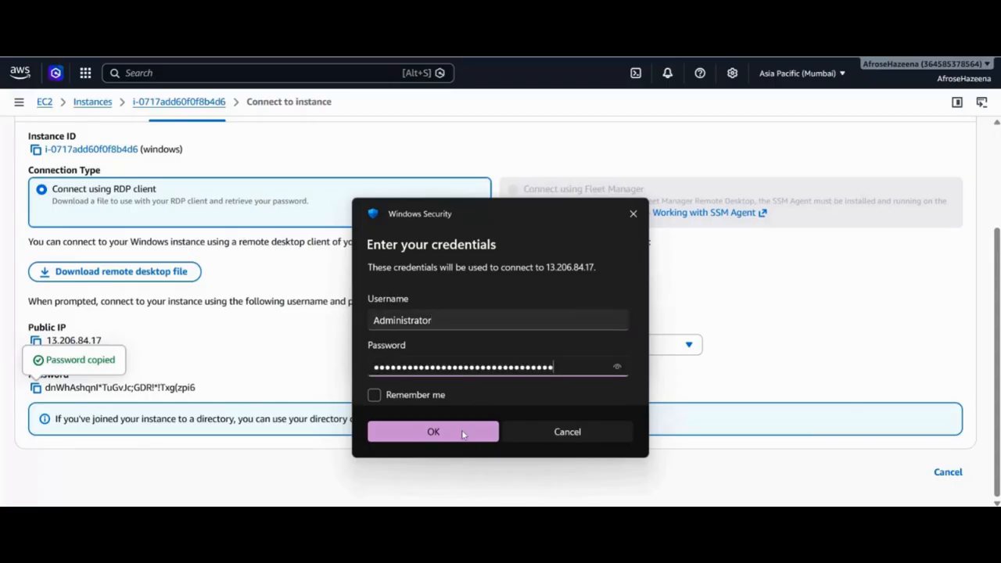
left_click(464, 434)
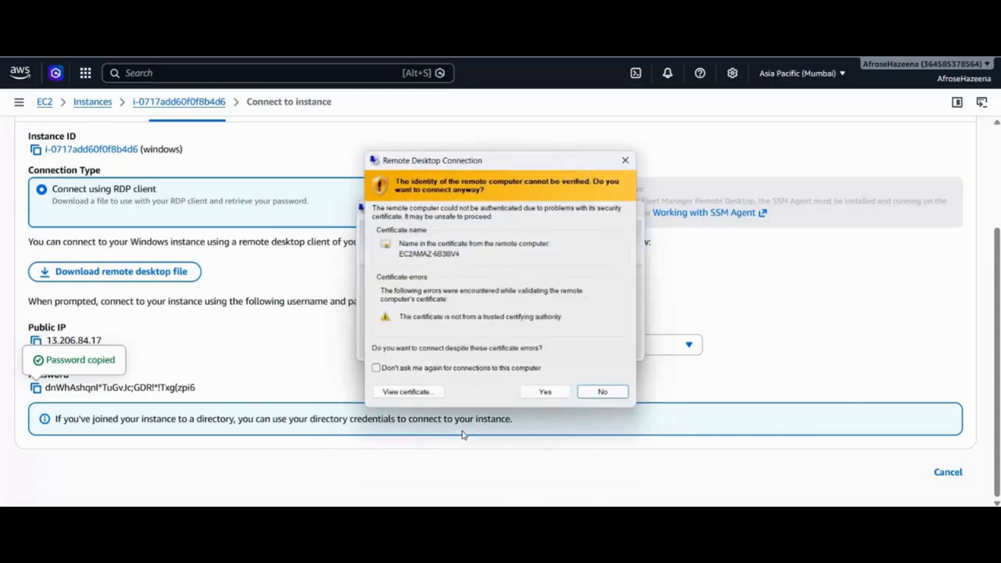
left_click(548, 392)
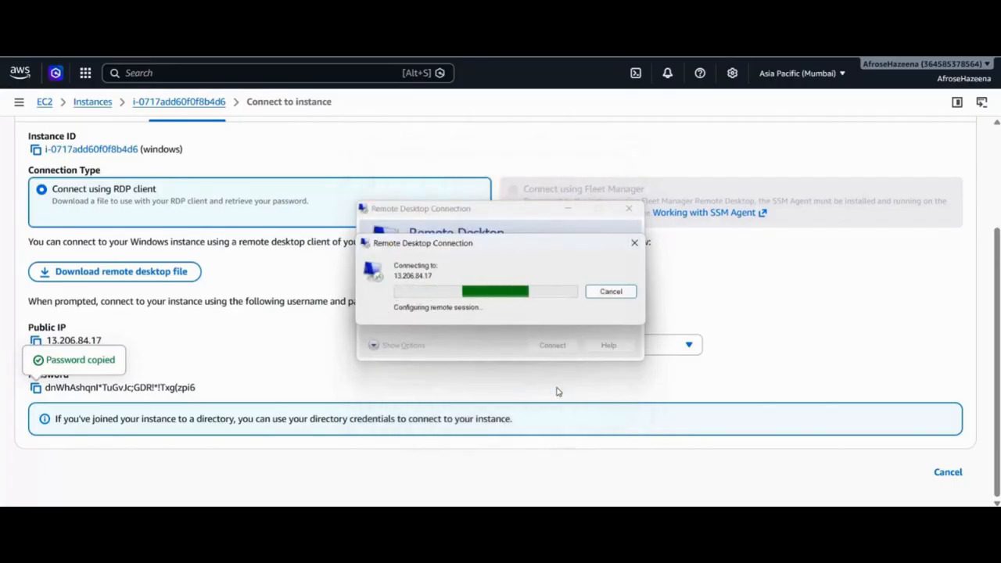